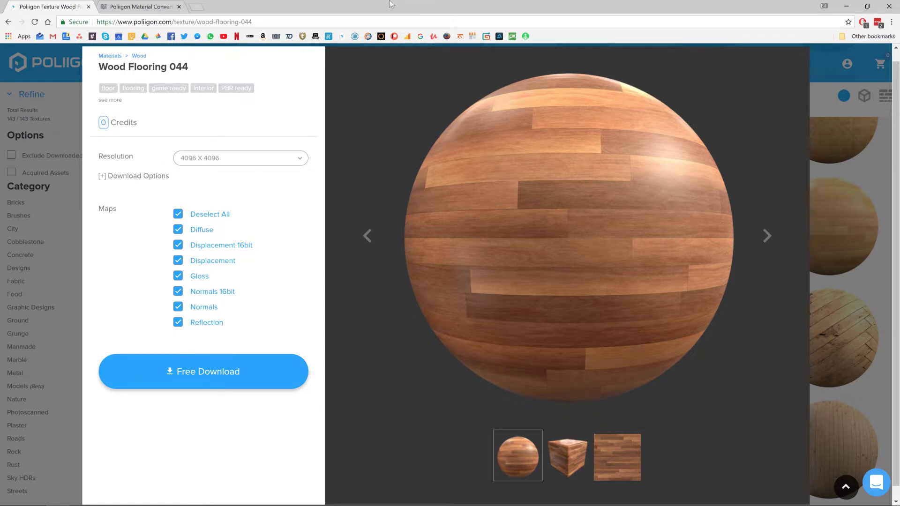
# - Switch to the Poliigon Material Converter browser tab to read the addon help page
pyautogui.click(124, 6)
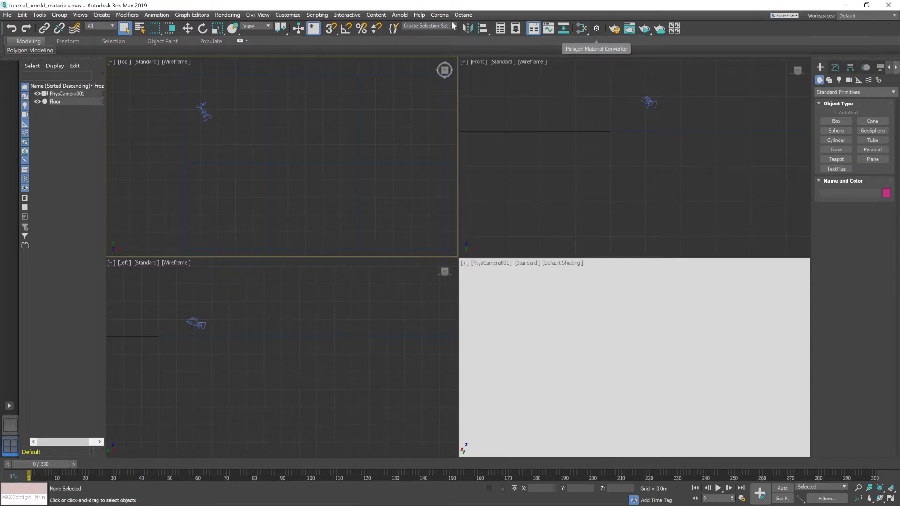
pyautogui.moveTo(164, 504)
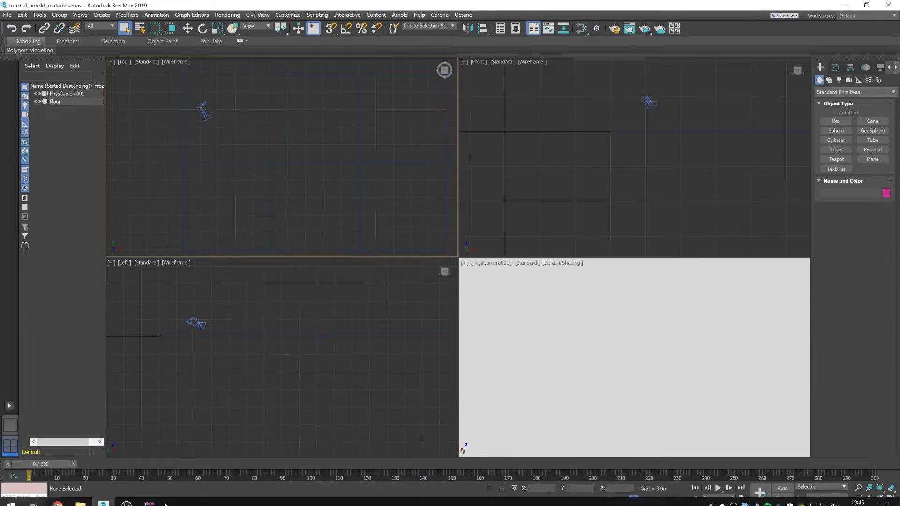
# - Install the converter by dropping its .mzp file from the WinRAR archive onto the Top viewport
pyautogui.click(150, 497)
pyautogui.moveTo(601, 117); pyautogui.dragTo(650, 115)
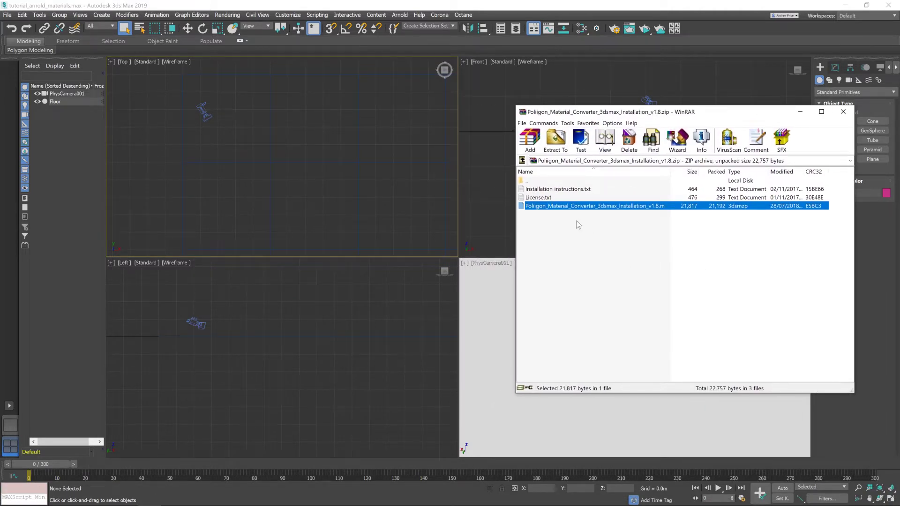
pyautogui.click(577, 207)
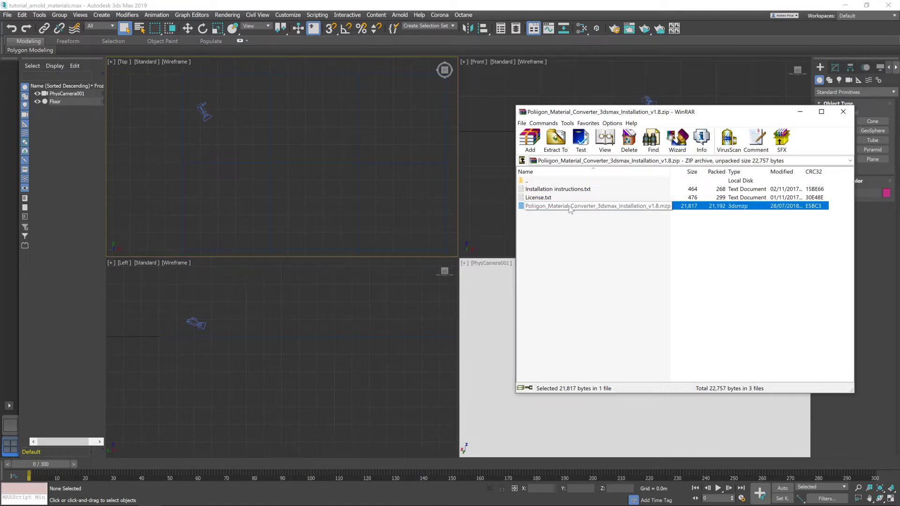
pyautogui.press('Return')
pyautogui.moveTo(569, 206)
pyautogui.mouseDown()
pyautogui.moveTo(605, 246)
pyautogui.moveTo(417, 231)
pyautogui.mouseUp()
pyautogui.moveTo(365, 198); pyautogui.dragTo(367, 201)
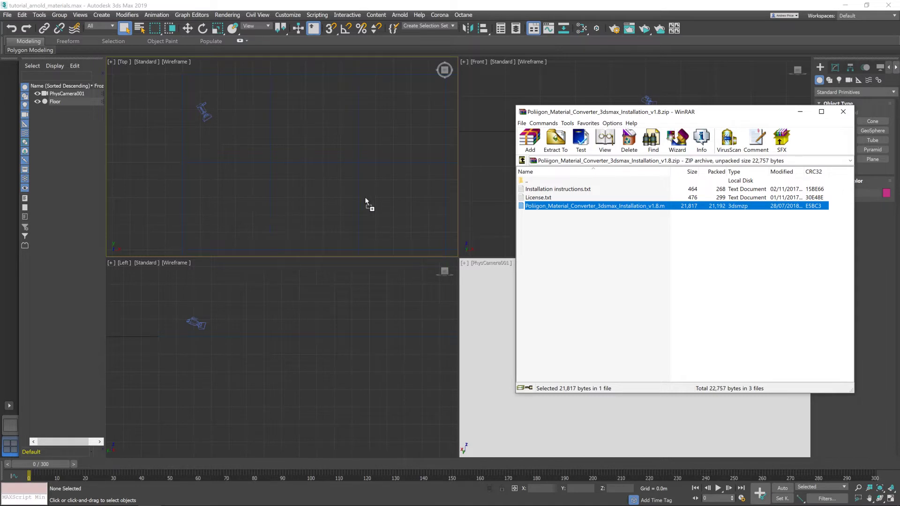
pyautogui.click(462, 217)
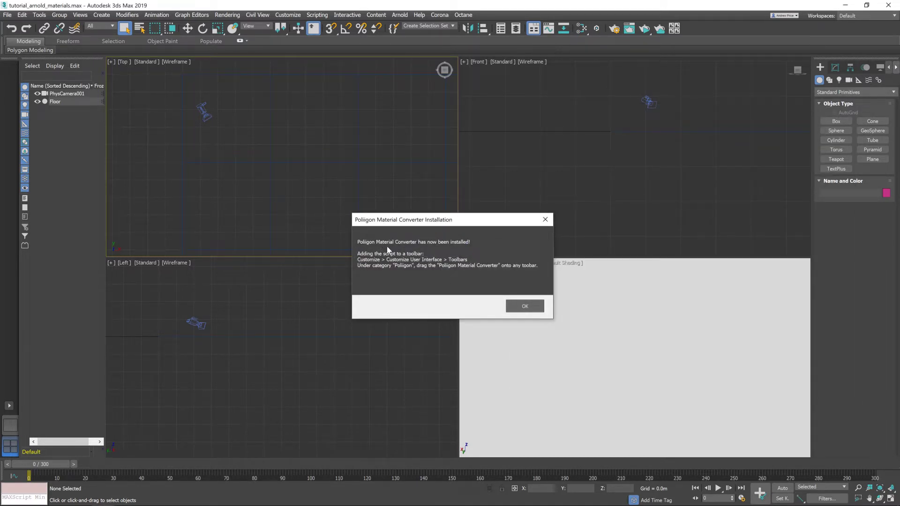
pyautogui.click(524, 307)
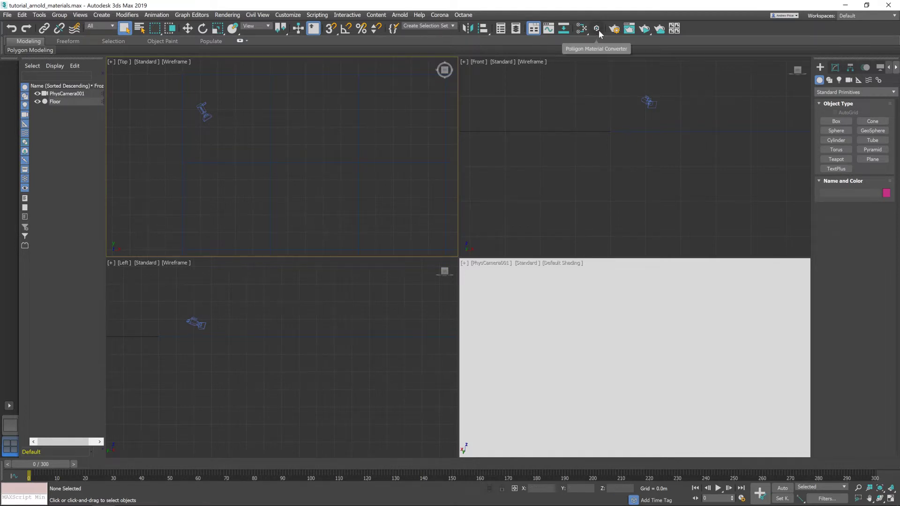
pyautogui.click(286, 14)
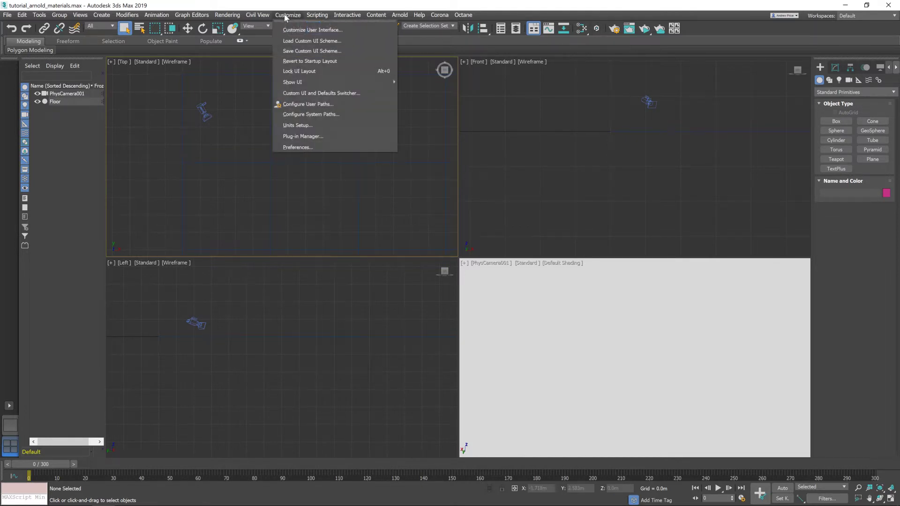
pyautogui.click(420, 208)
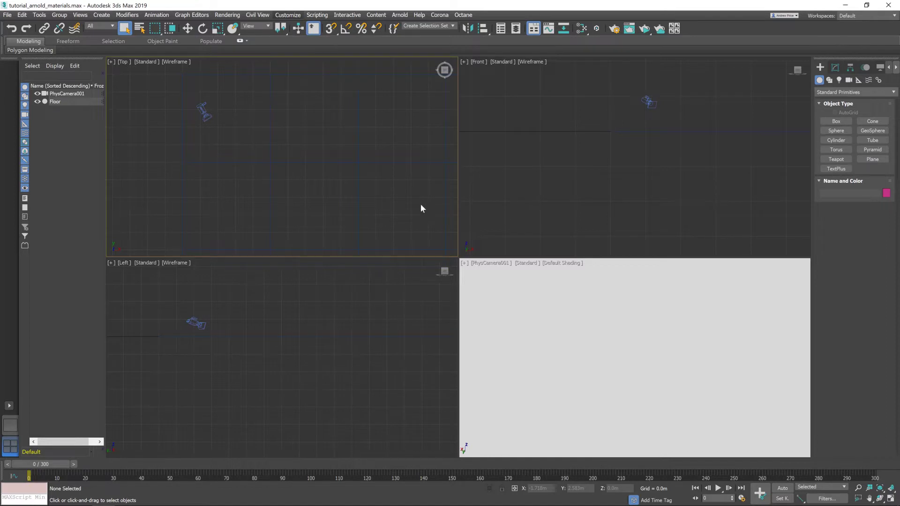
pyautogui.click(411, 164)
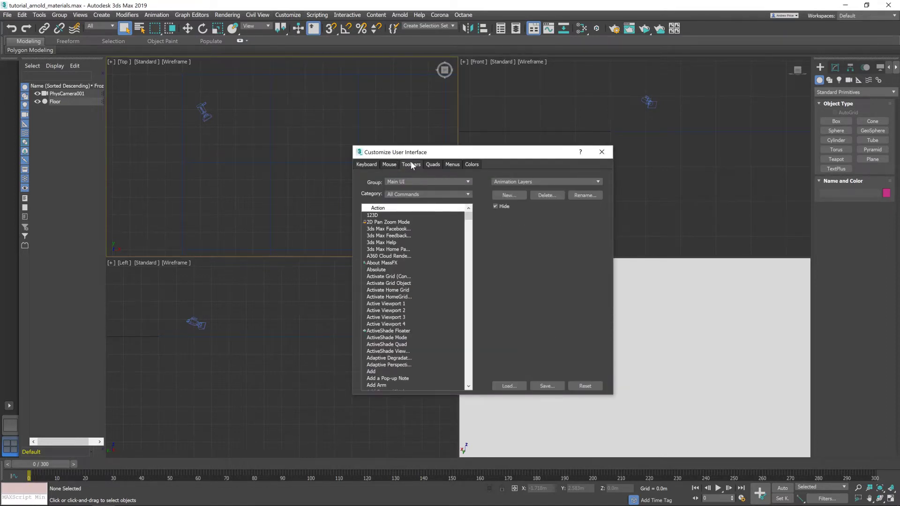
pyautogui.click(417, 192)
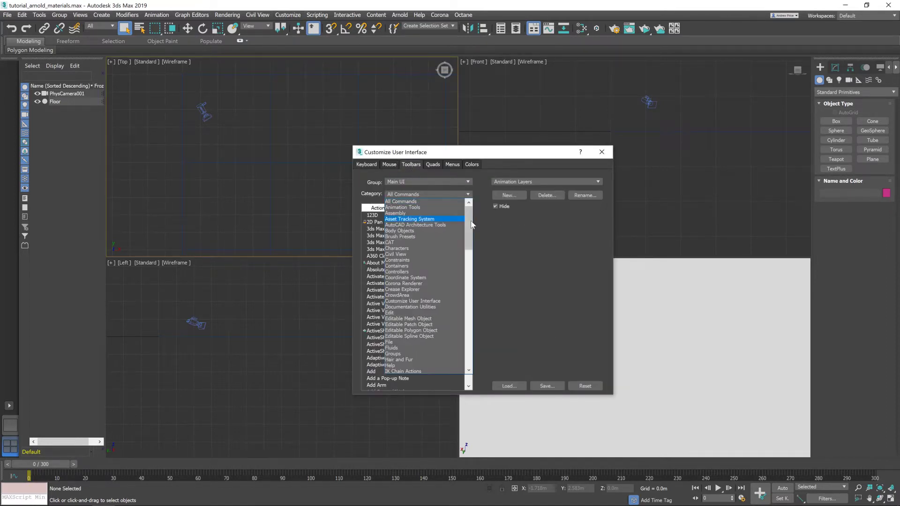
pyautogui.moveTo(469, 225); pyautogui.dragTo(476, 306)
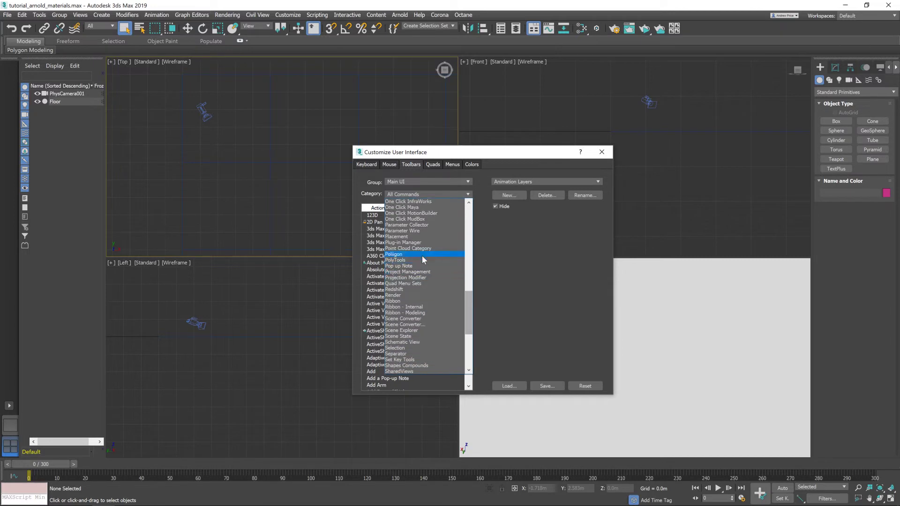
pyautogui.click(420, 254)
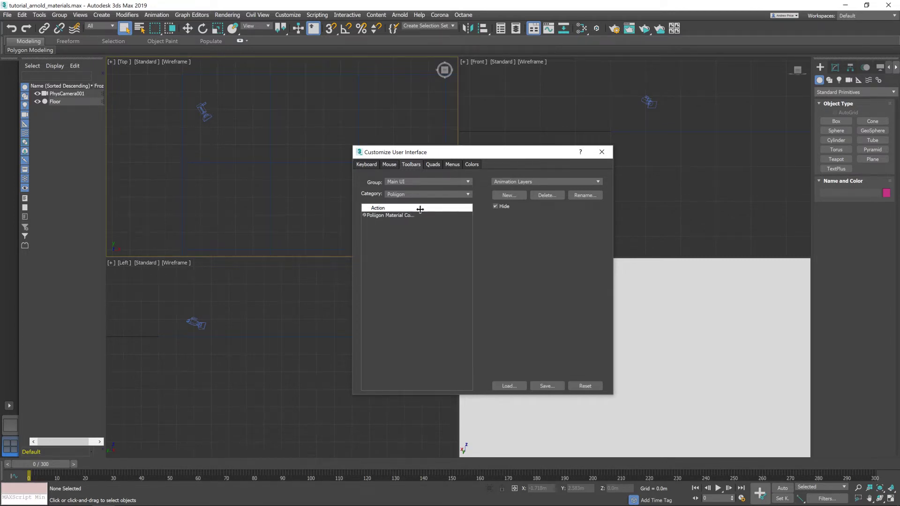
pyautogui.click(366, 216)
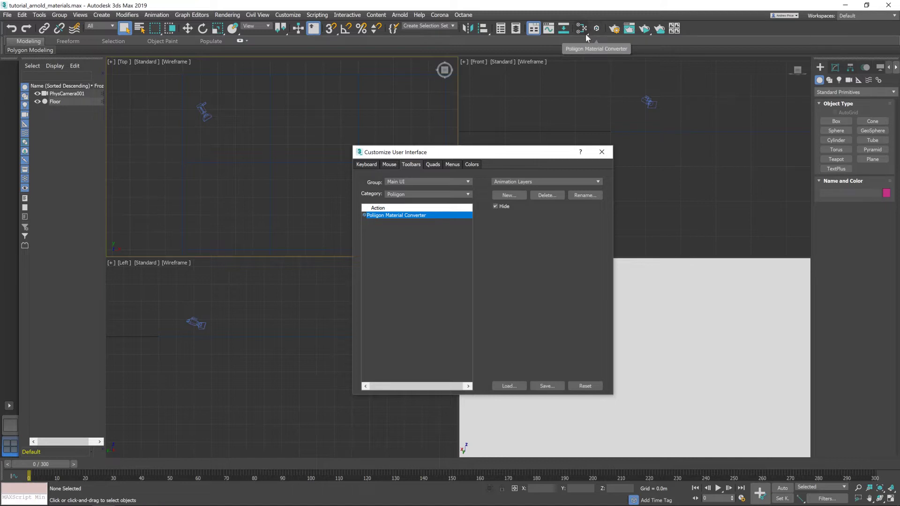
pyautogui.click(602, 152)
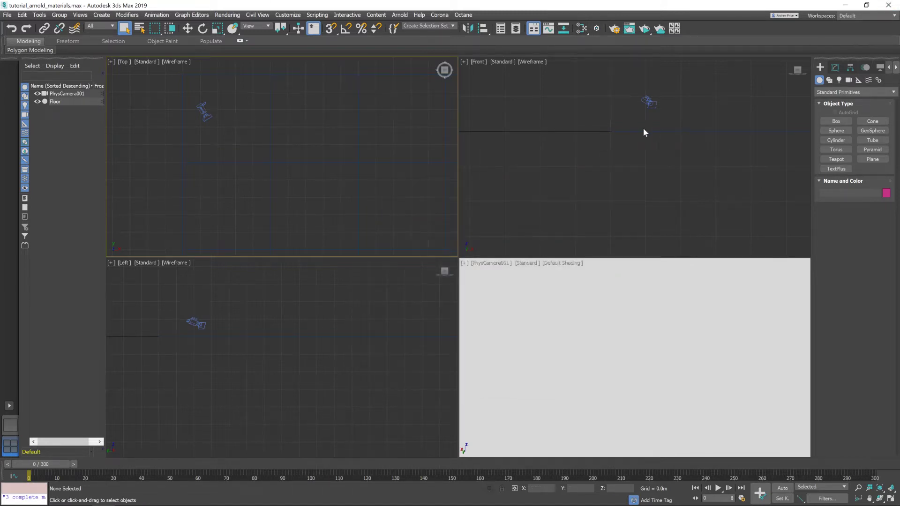
# - Launch the Poliigon converter and point its textures folder at D:\Poliigon\Materials
pyautogui.click(598, 28)
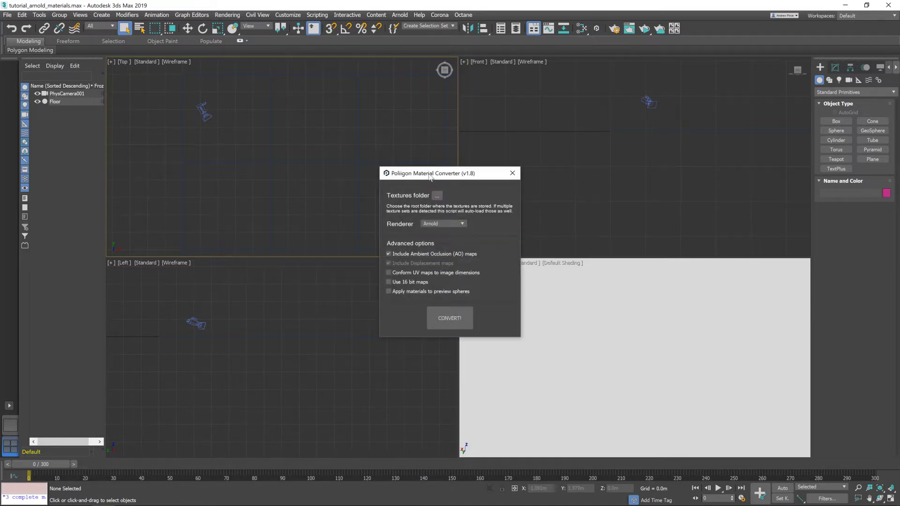
pyautogui.moveTo(432, 173); pyautogui.dragTo(518, 78)
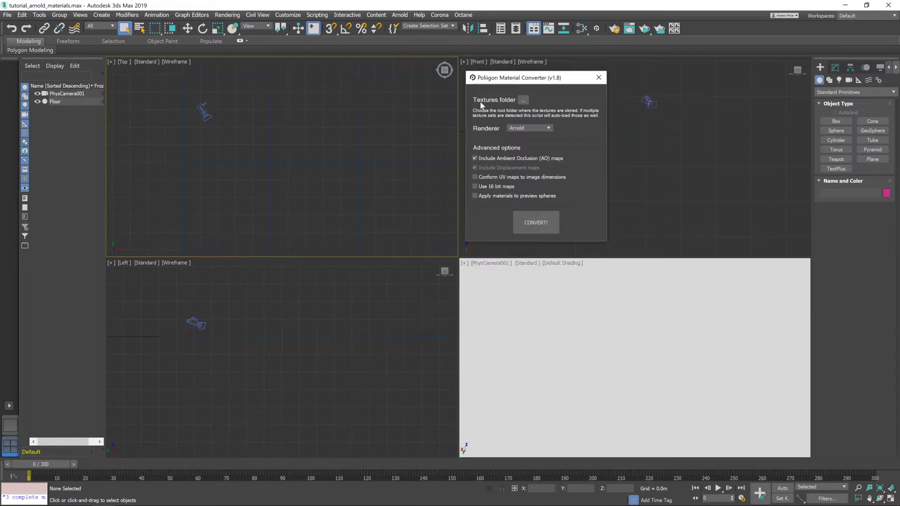
pyautogui.click(523, 102)
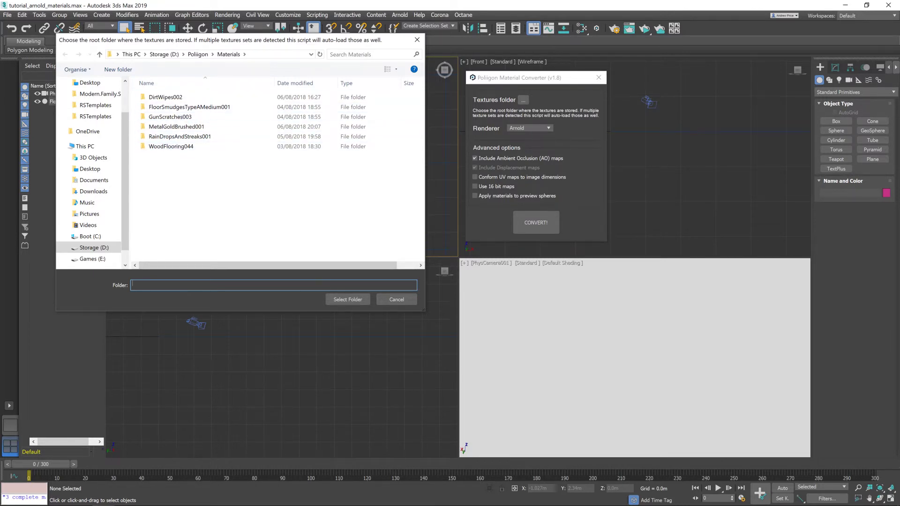
pyautogui.click(354, 300)
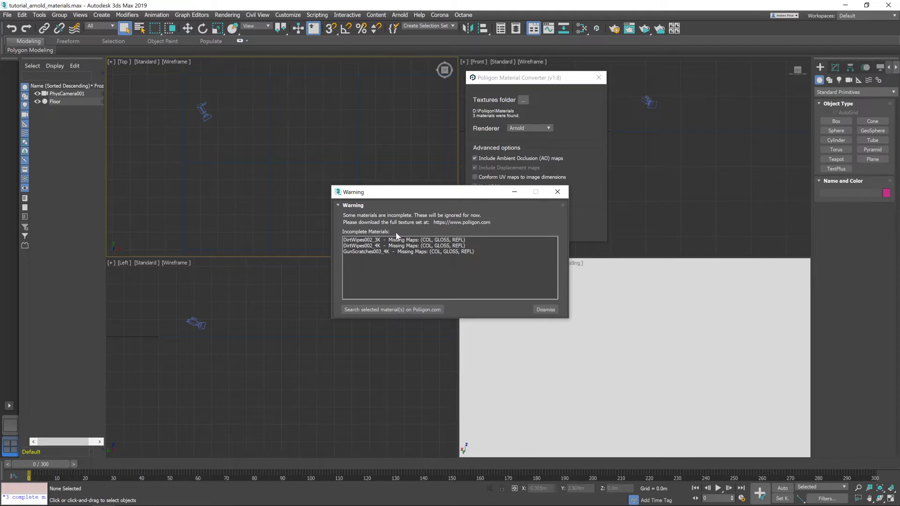
# - Dismiss the warning listing the three incomplete Poliigon materials
pyautogui.click(546, 310)
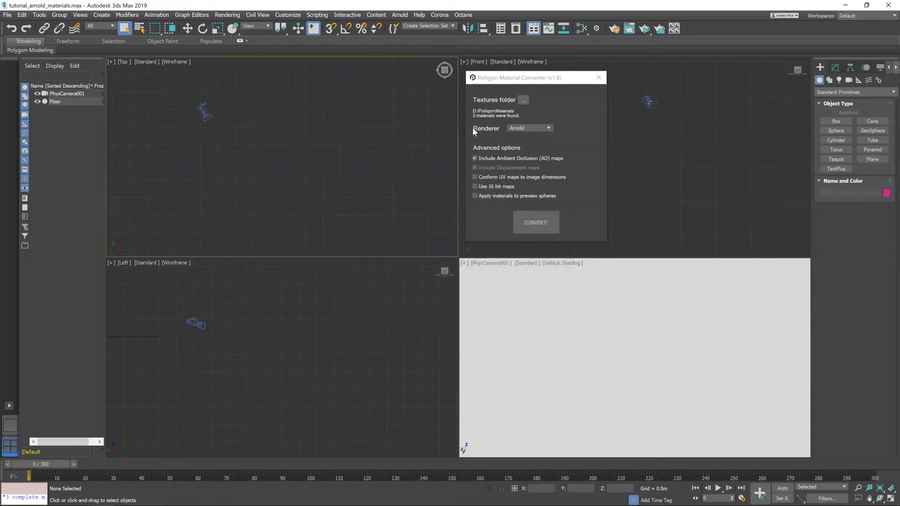
# - Convert the textures to Arnold materials with 16-bit maps, confirm success, and close the converter
pyautogui.click(544, 129)
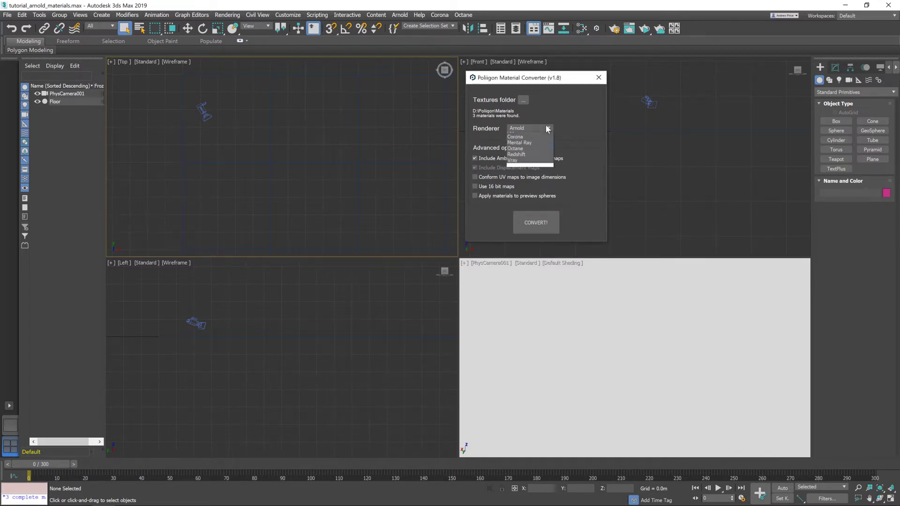
pyautogui.click(556, 123)
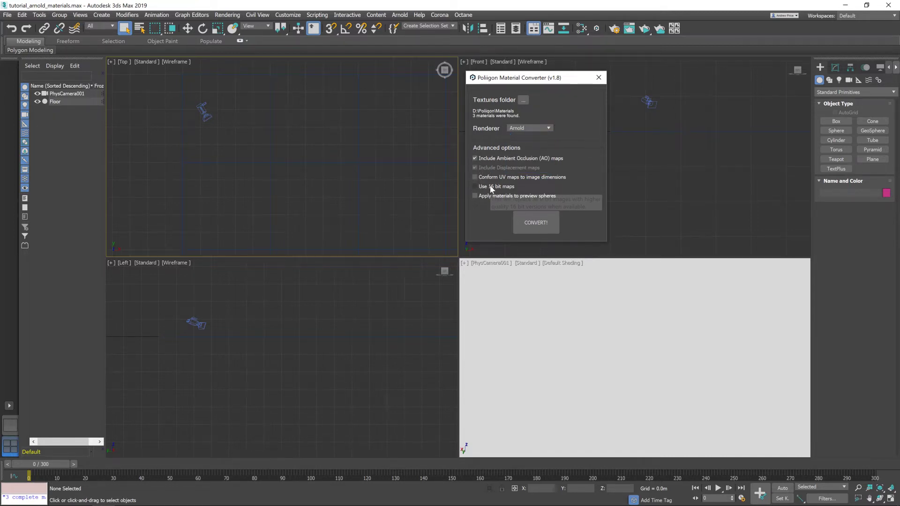
pyautogui.click(518, 188)
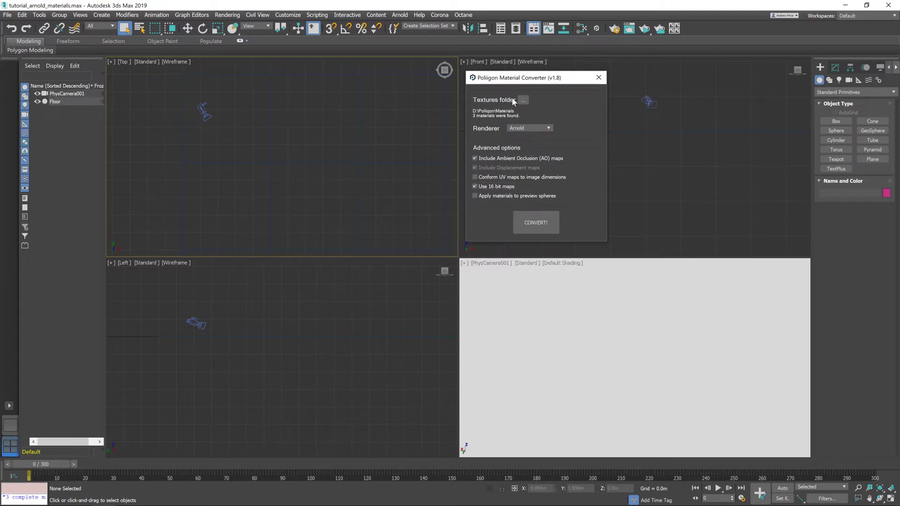
pyautogui.click(534, 226)
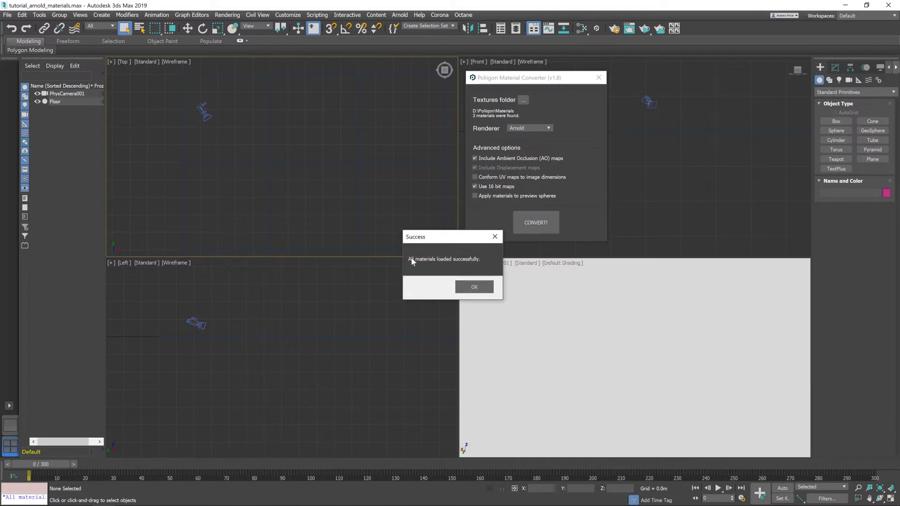
pyautogui.click(480, 291)
pyautogui.moveTo(583, 80); pyautogui.dragTo(594, 80)
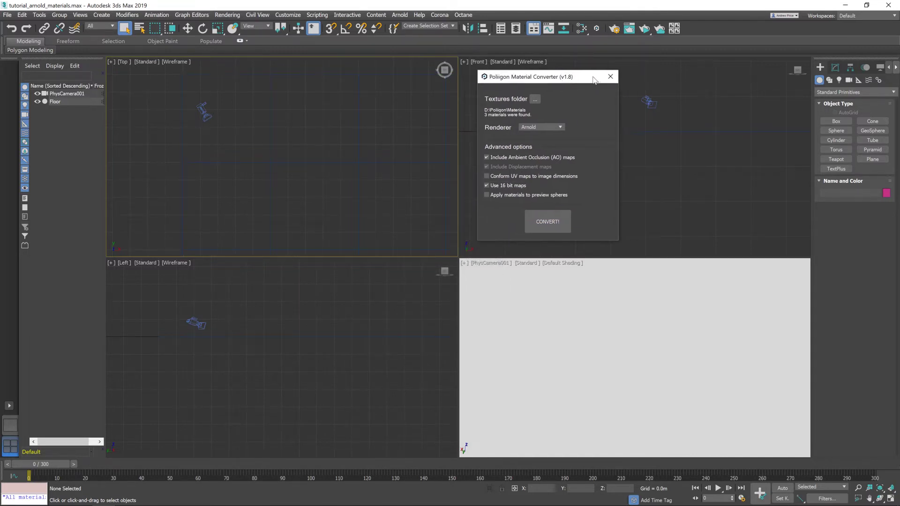
pyautogui.click(610, 76)
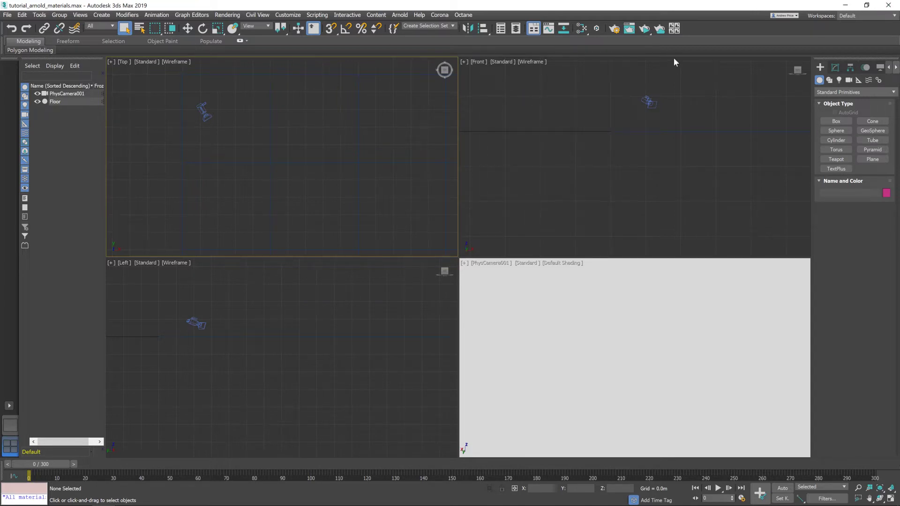
# - Place the WoodFlooring044_4K node tree from the Temporary Library into View1 and arrange it
pyautogui.click(582, 28)
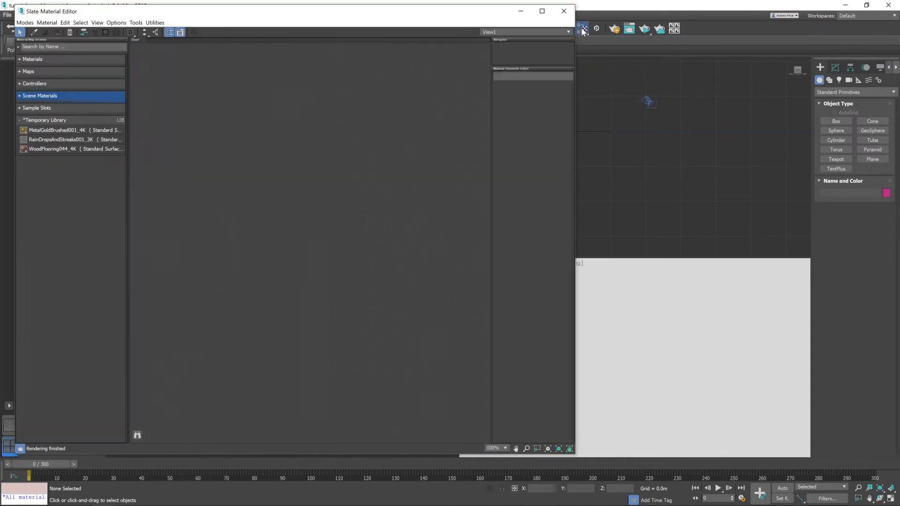
pyautogui.moveTo(321, 16); pyautogui.dragTo(314, 17)
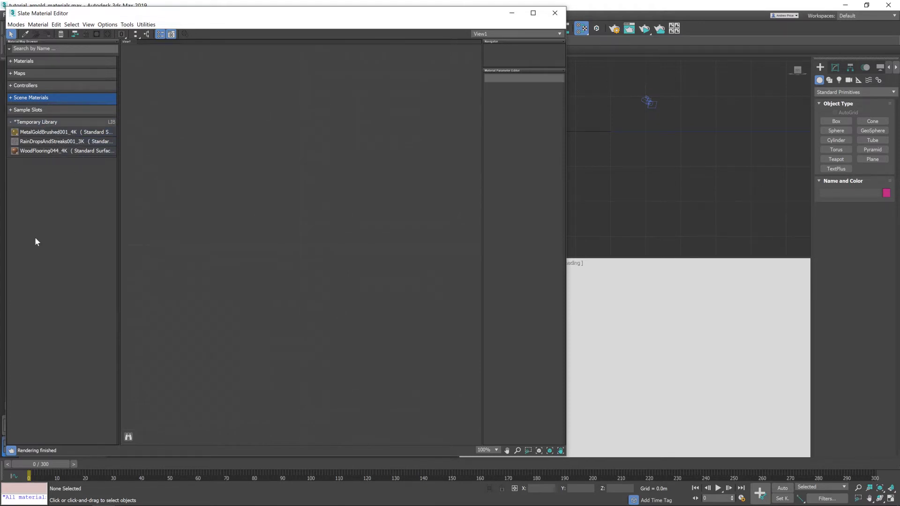
pyautogui.click(14, 150)
pyautogui.moveTo(300, 197); pyautogui.dragTo(300, 196)
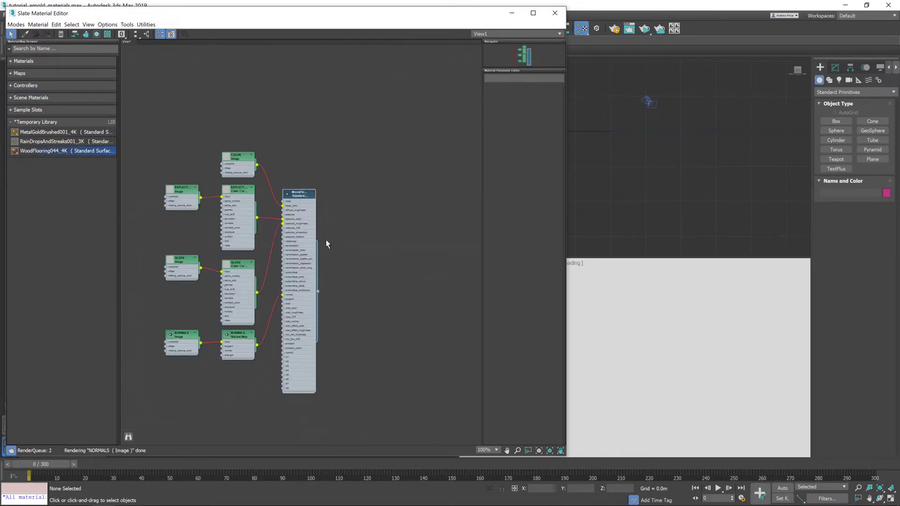
pyautogui.moveTo(325, 244)
pyautogui.mouseDown(button='middle')
pyautogui.moveTo(417, 161)
pyautogui.moveTo(422, 147)
pyautogui.moveTo(418, 194)
pyautogui.mouseUp(button='middle')
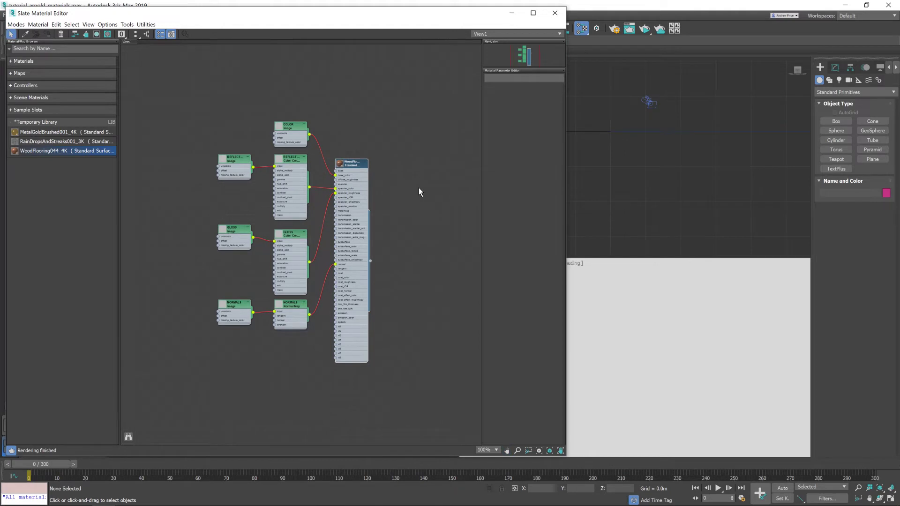
pyautogui.moveTo(354, 178)
pyautogui.mouseDown()
pyautogui.moveTo(401, 161)
pyautogui.moveTo(368, 148)
pyautogui.moveTo(373, 143)
pyautogui.mouseUp()
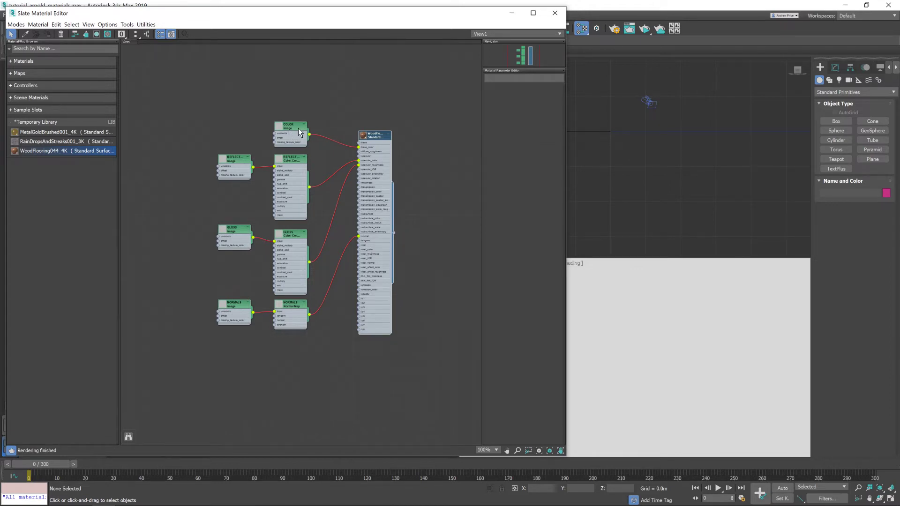
pyautogui.moveTo(295, 132); pyautogui.dragTo(242, 124)
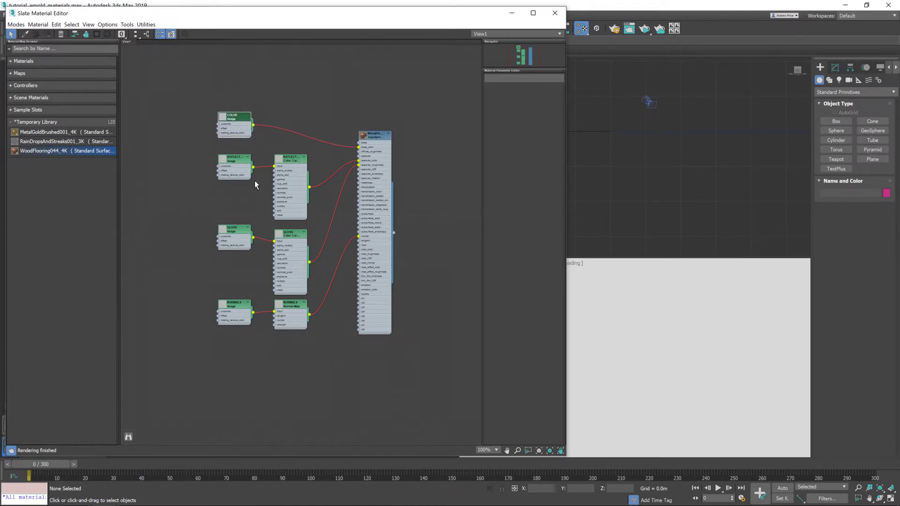
# - Inspect the COLOR, REFLECT, GLOSS and NORMALS image and correction nodes
pyautogui.click(236, 119)
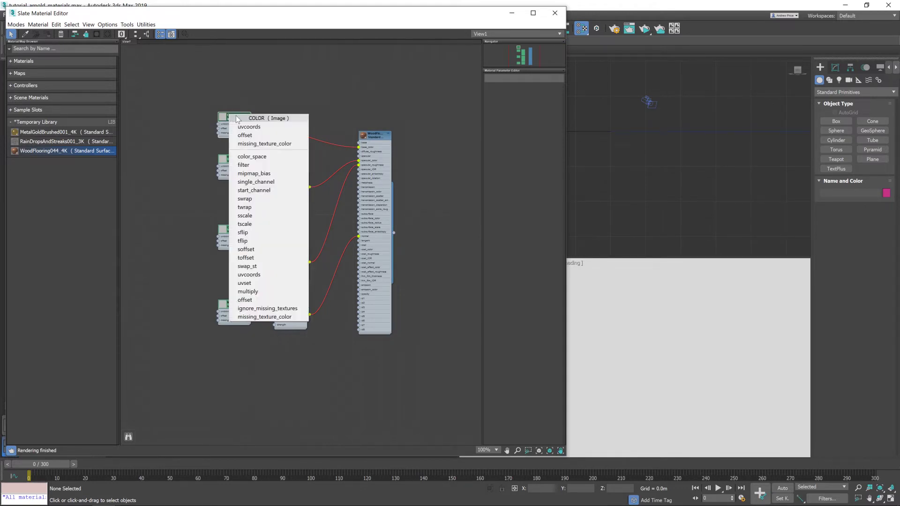
pyautogui.click(232, 163)
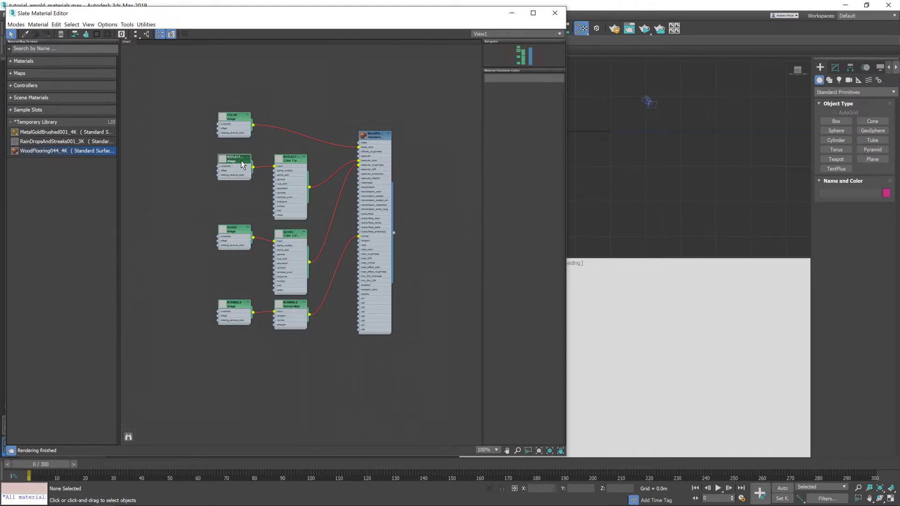
pyautogui.click(245, 238)
pyautogui.click(239, 310)
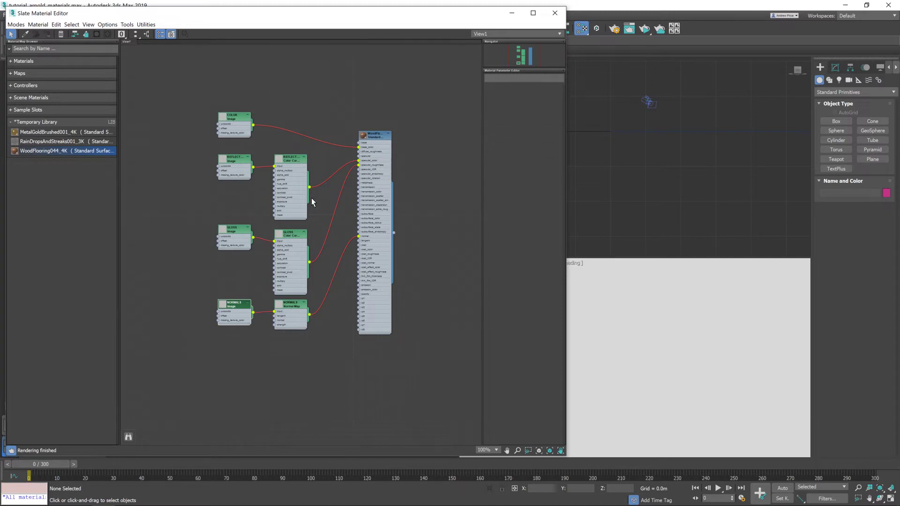
pyautogui.click(299, 162)
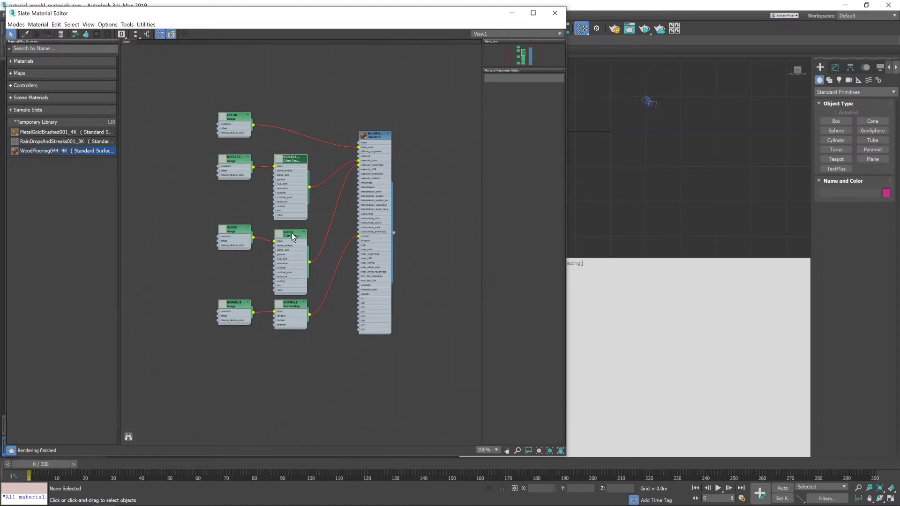
pyautogui.click(294, 237)
pyautogui.click(290, 310)
pyautogui.click(230, 307)
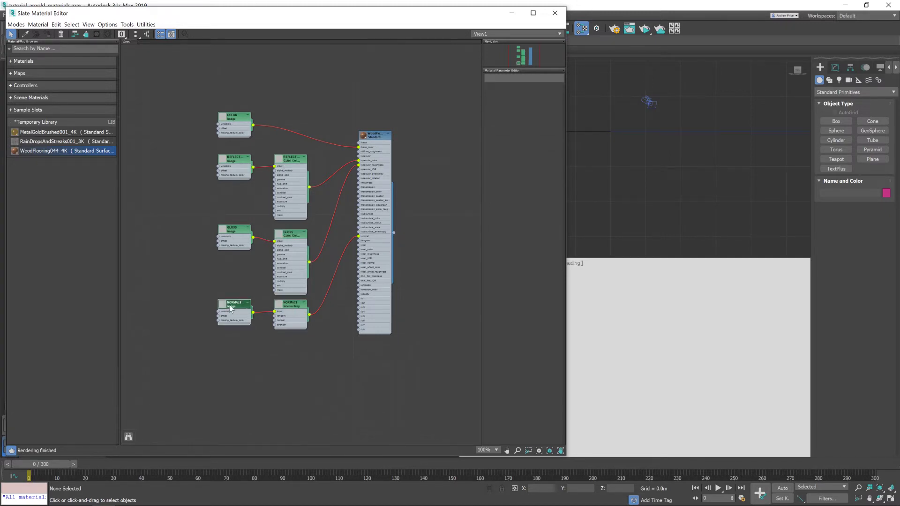
pyautogui.click(226, 232)
pyautogui.click(245, 171)
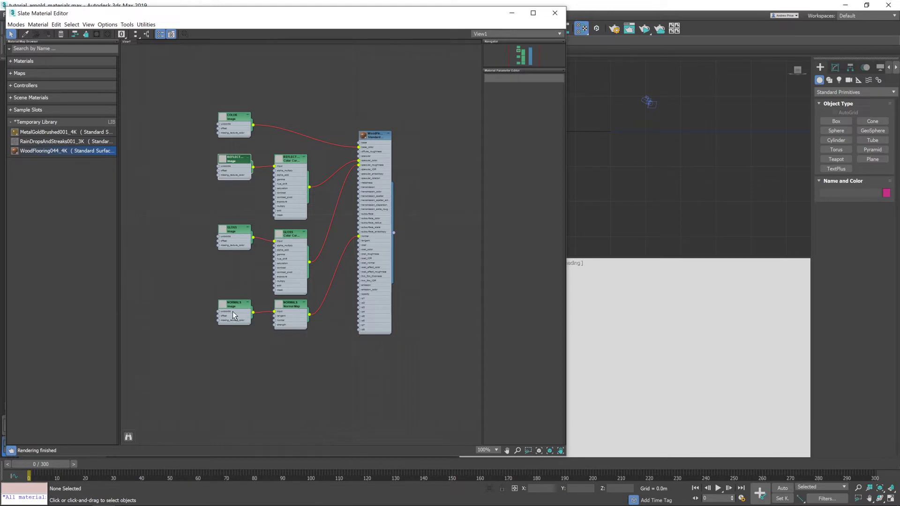
pyautogui.click(288, 211)
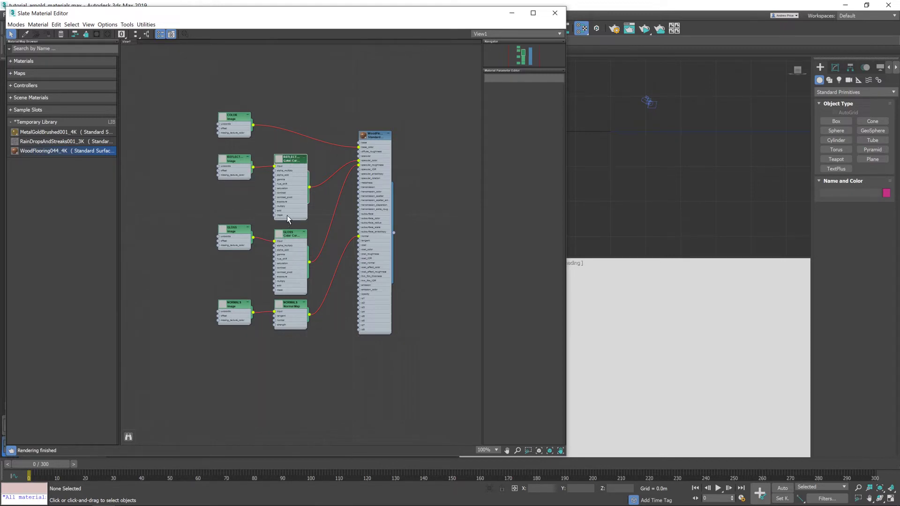
# - Show the REFLECTION and GLOSS Color Correct settings and the NORMALS Normal Map settings
pyautogui.doubleClick(289, 160)
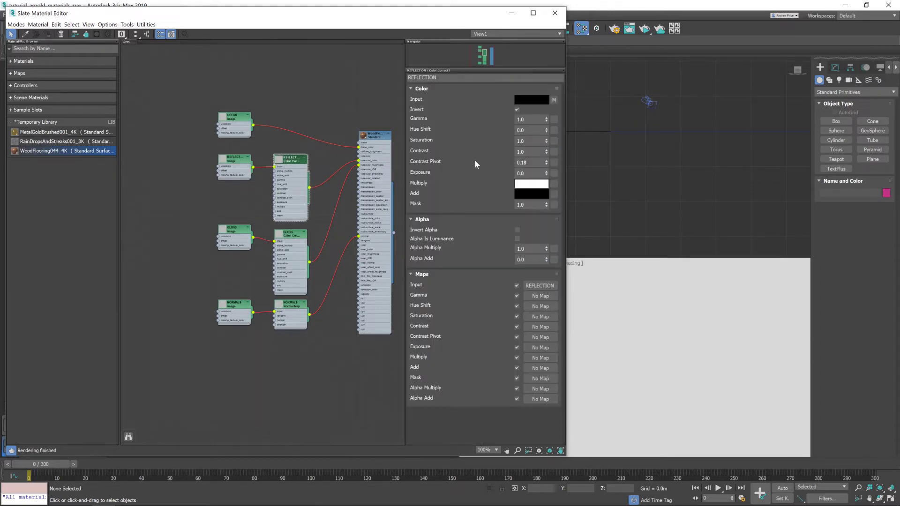
pyautogui.doubleClick(287, 241)
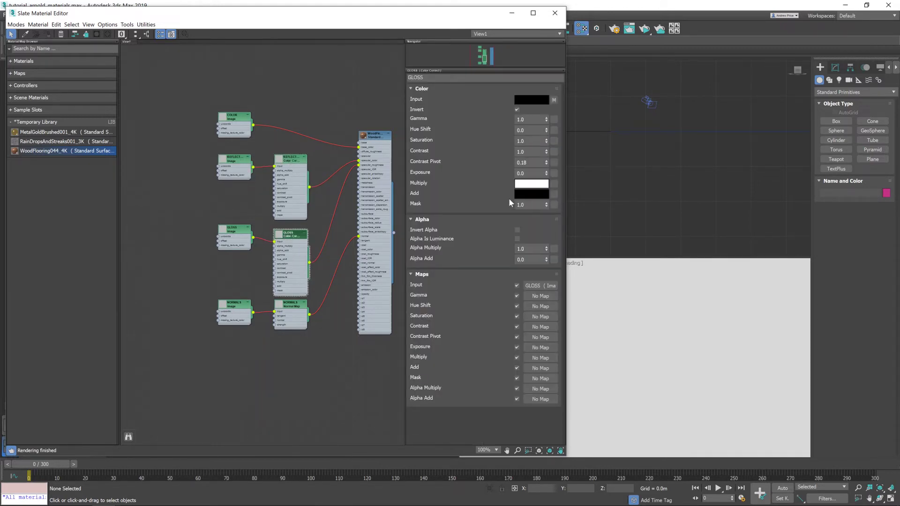
pyautogui.click(242, 307)
pyautogui.doubleClick(307, 317)
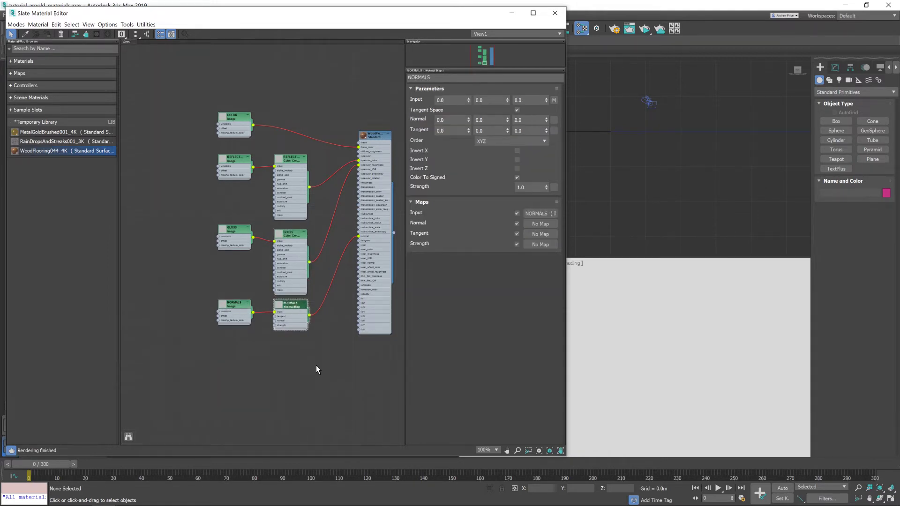
pyautogui.moveTo(331, 351); pyautogui.dragTo(245, 376, button='middle')
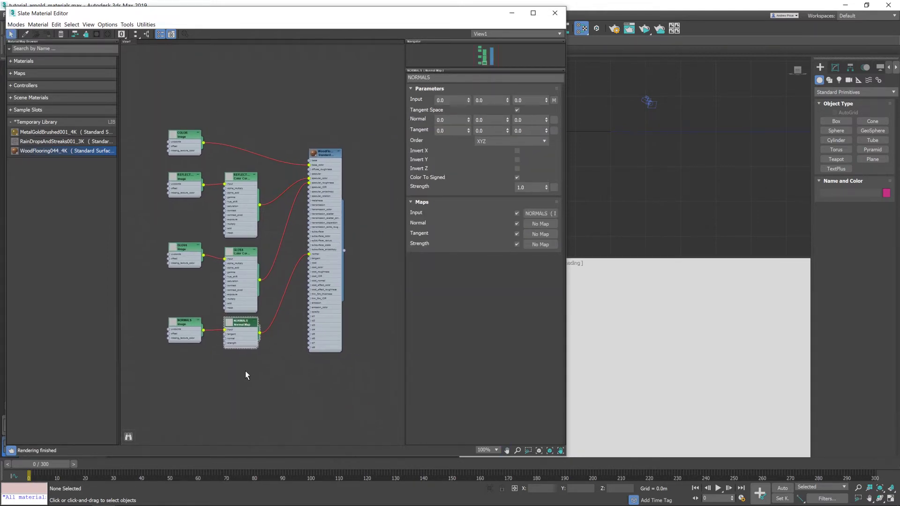
# - Start ActiveShade and assign WoodFlooring044_4K to the Floor object
pyautogui.click(645, 30)
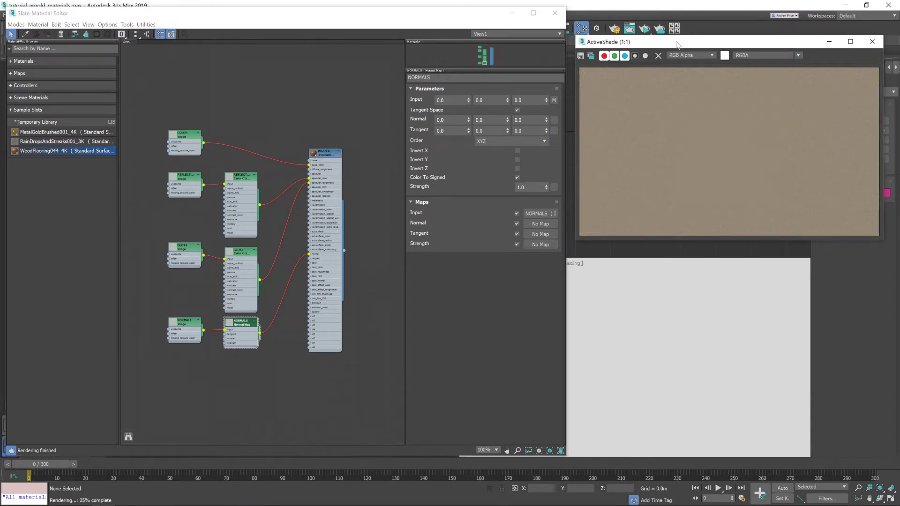
pyautogui.moveTo(678, 44); pyautogui.dragTo(680, 36)
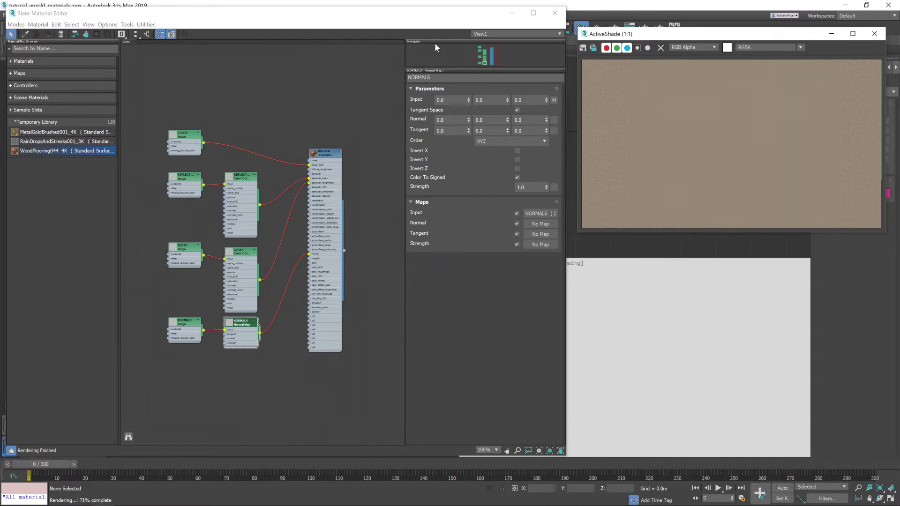
pyautogui.moveTo(411, 17); pyautogui.dragTo(470, 17)
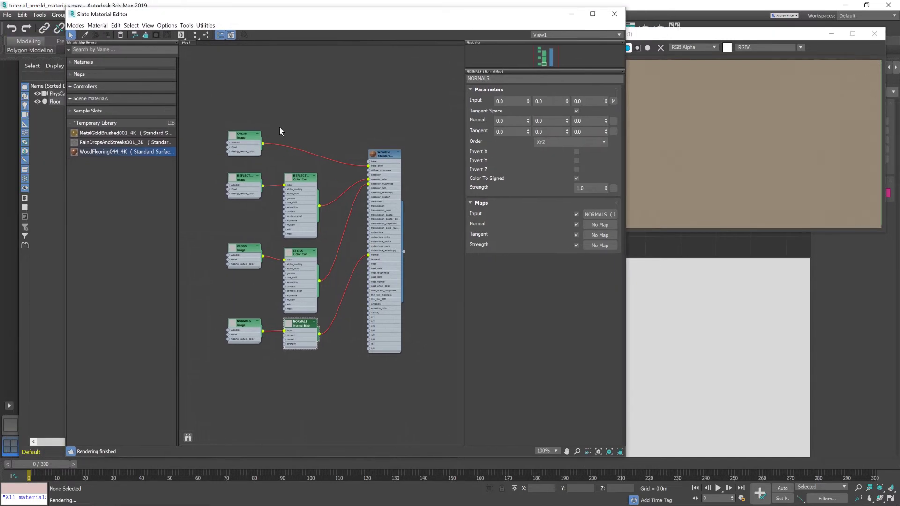
pyautogui.click(55, 103)
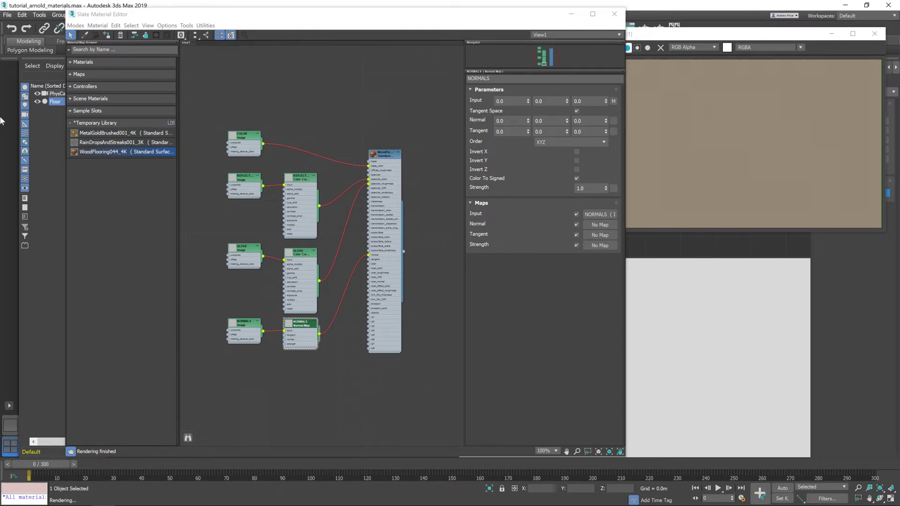
pyautogui.rightClick(385, 158)
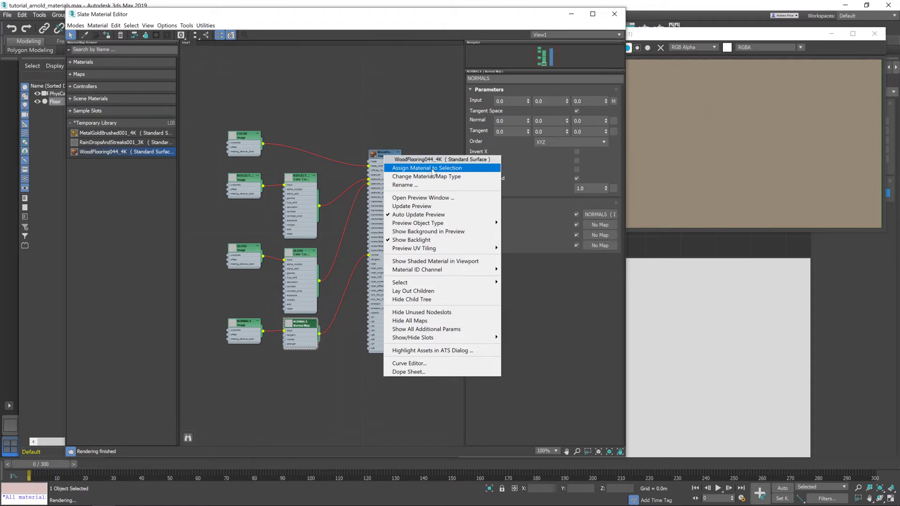
pyautogui.click(461, 169)
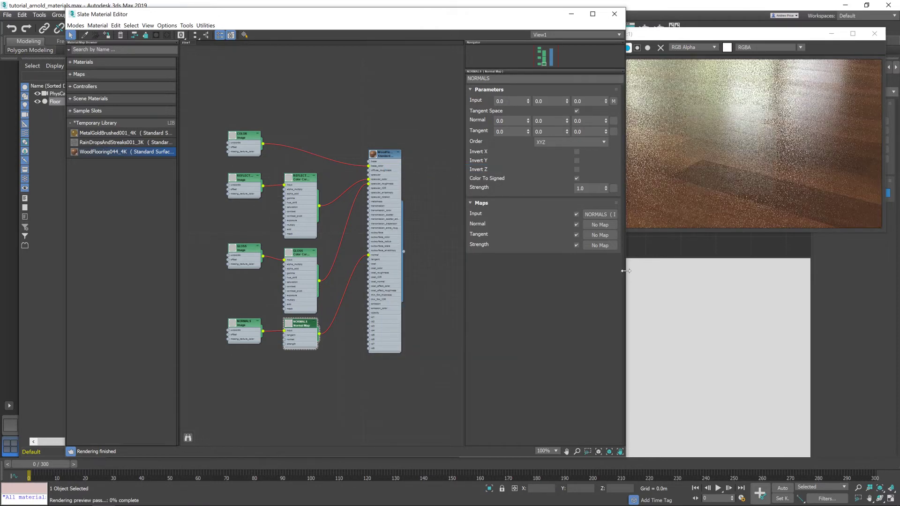
pyautogui.moveTo(431, 18); pyautogui.dragTo(378, 16)
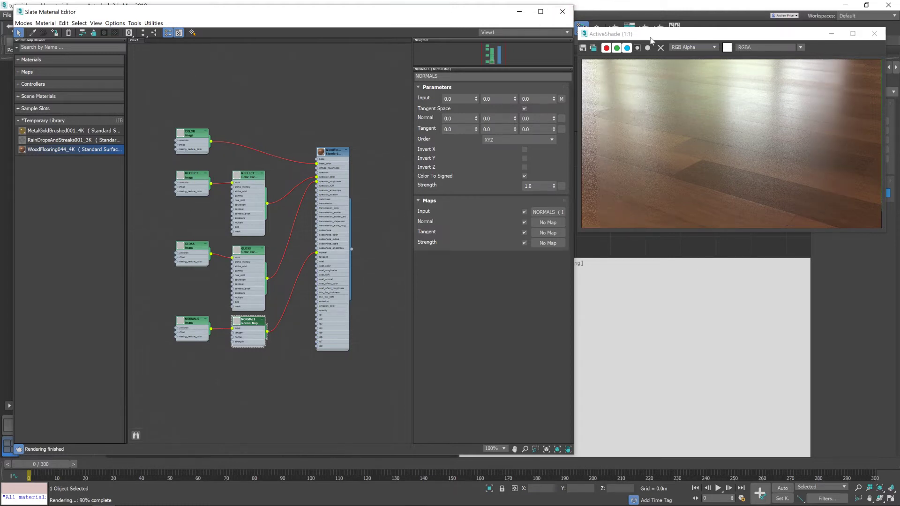
pyautogui.moveTo(646, 34)
pyautogui.mouseDown()
pyautogui.moveTo(555, 263)
pyautogui.moveTo(531, 223)
pyautogui.mouseUp()
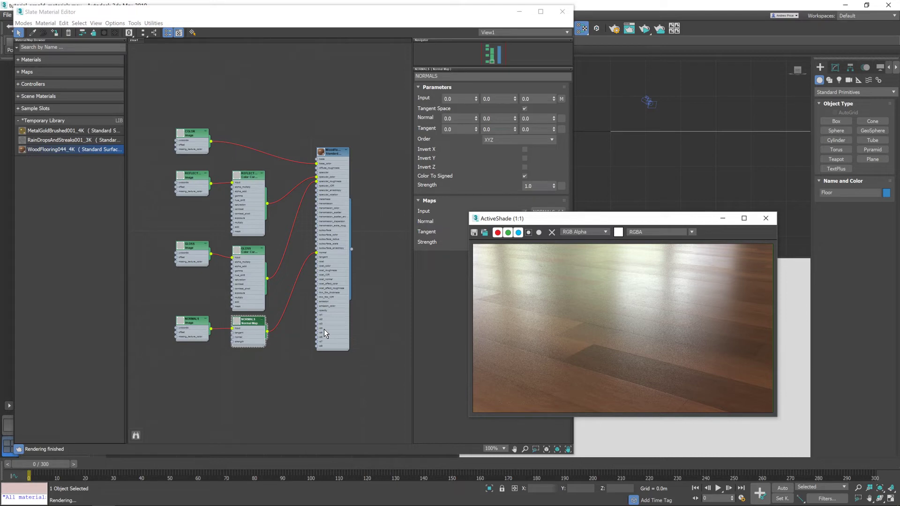
# - Reposition the WoodFlooring material node nearer its texture nodes
pyautogui.moveTo(327, 154); pyautogui.dragTo(343, 142)
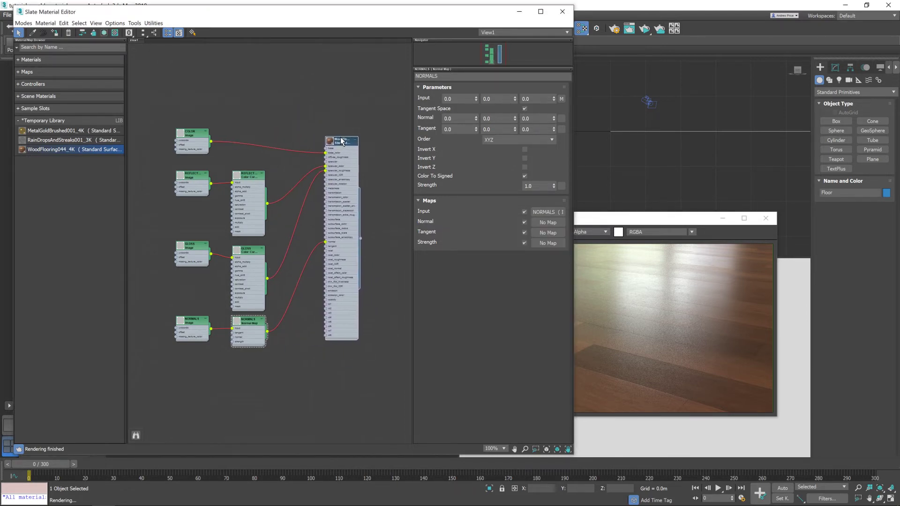
pyautogui.moveTo(343, 141); pyautogui.dragTo(329, 143)
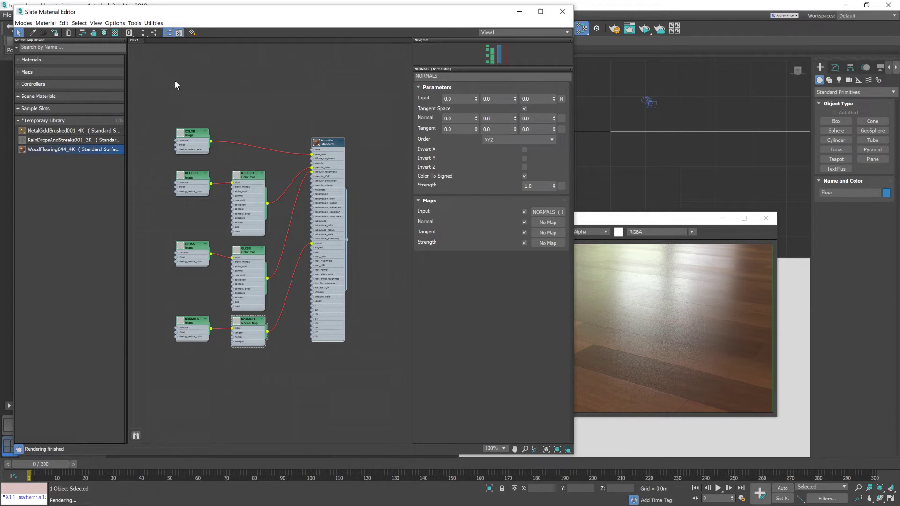
# - Add an Arnold Image texture node at the graph's top-left and rename it DISPLACE
pyautogui.rightClick(161, 67)
pyautogui.moveTo(199, 81)
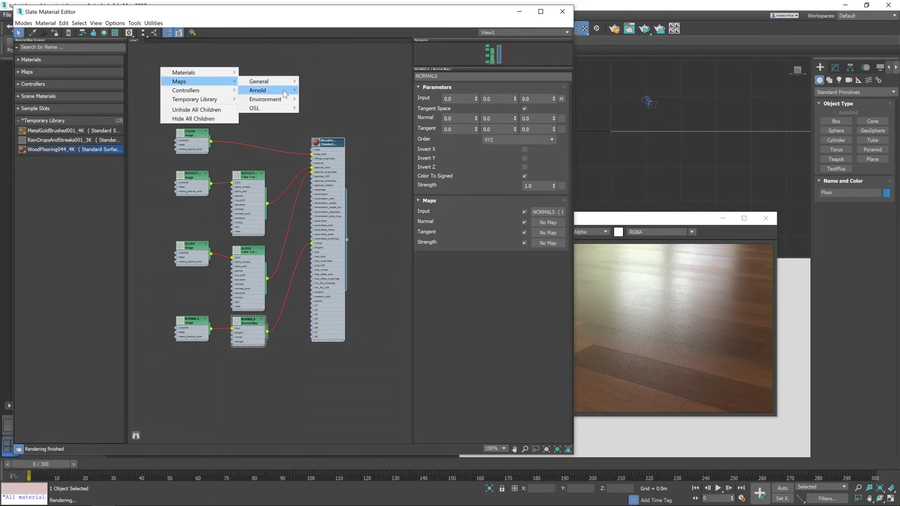
pyautogui.moveTo(258, 90)
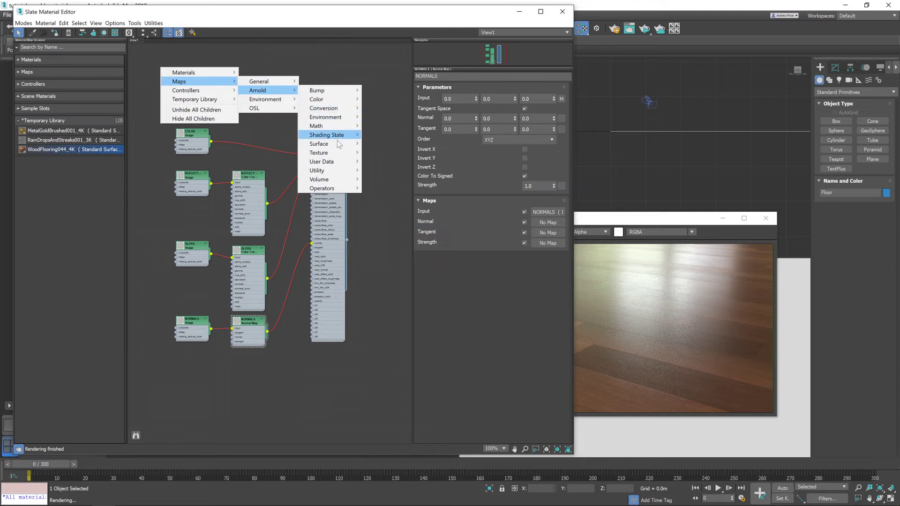
pyautogui.moveTo(319, 152)
pyautogui.click(395, 176)
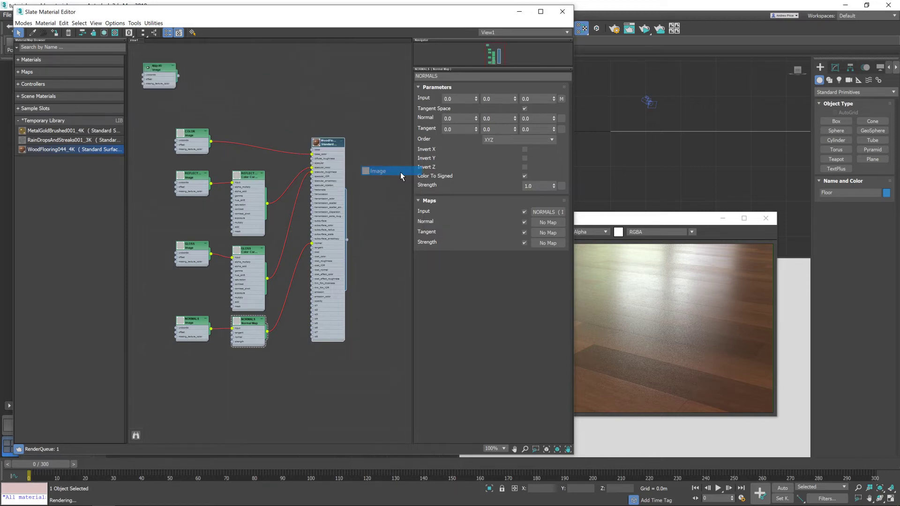
pyautogui.moveTo(169, 61); pyautogui.dragTo(213, 77)
pyautogui.doubleClick(192, 72)
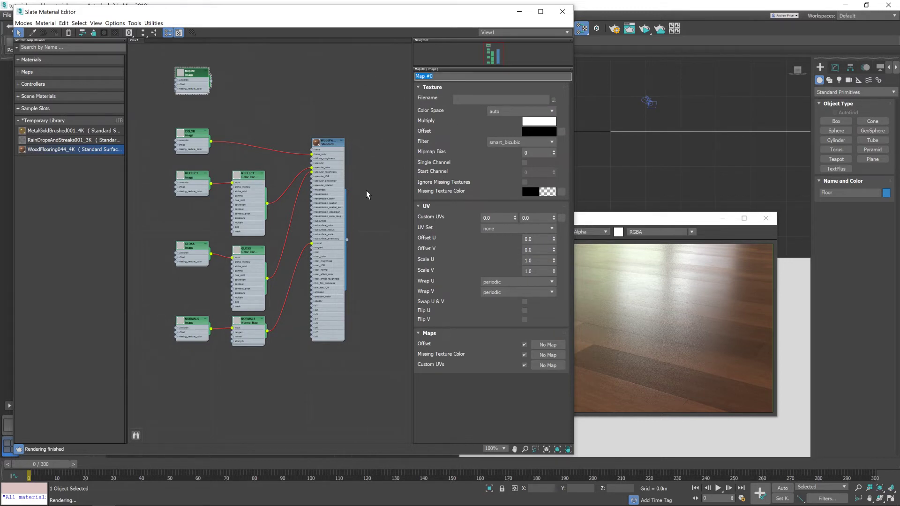
pyautogui.write('DIOS')
pyautogui.press('Return')
pyautogui.write('PLACE')
# - Load WoodFlooring044_DISP16_4K from Poligon\Materials\WoodFlooring044\4K into DISPLACE, using linear color space
pyautogui.click(503, 99)
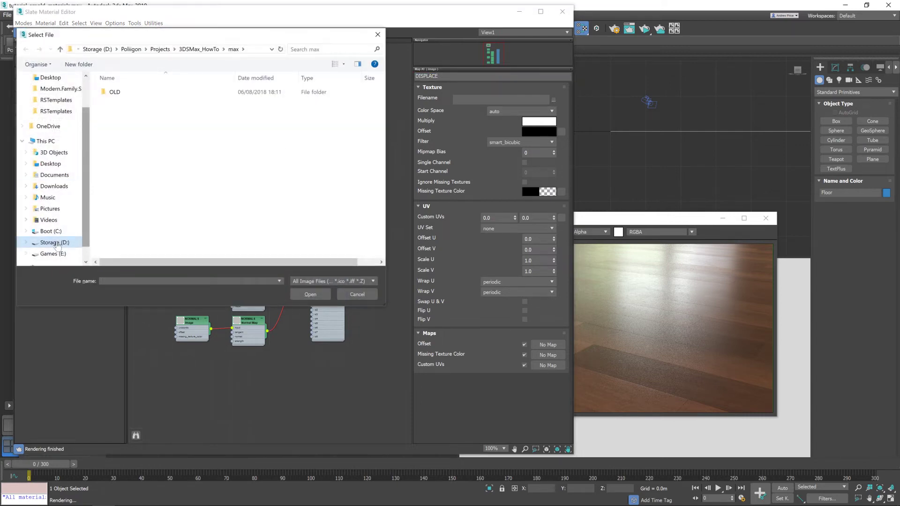
pyautogui.click(64, 242)
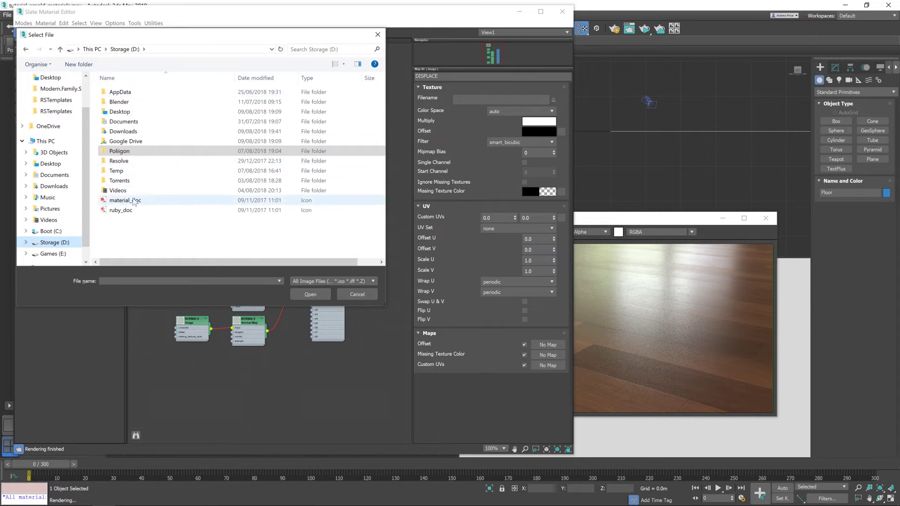
pyautogui.click(120, 152)
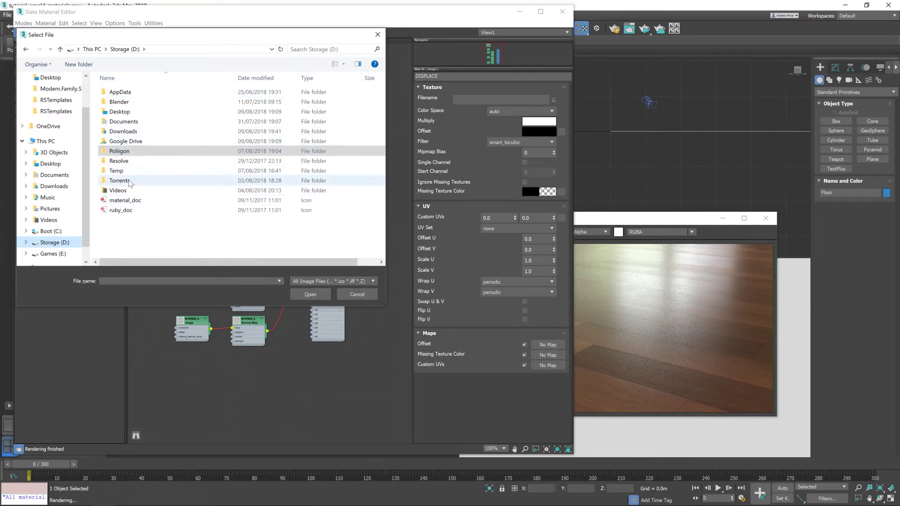
pyautogui.doubleClick(125, 152)
pyautogui.doubleClick(119, 92)
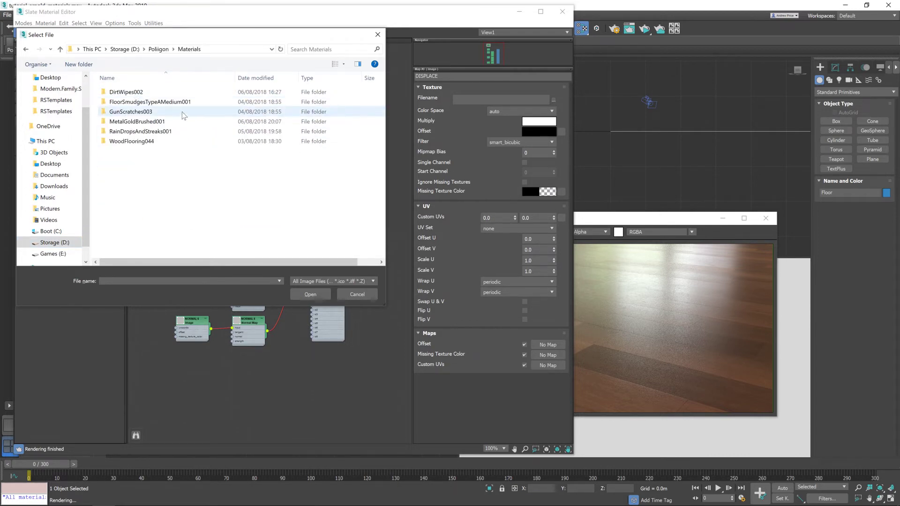
pyautogui.doubleClick(131, 140)
pyautogui.doubleClick(123, 102)
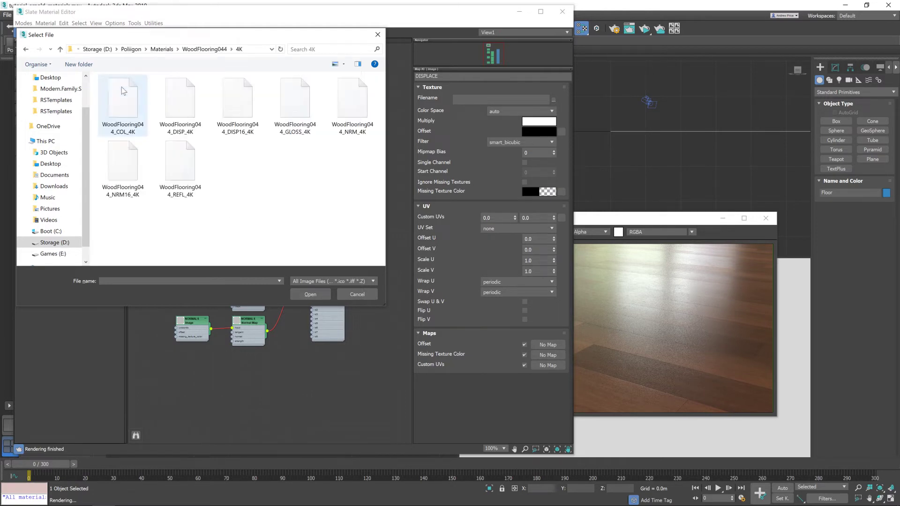
pyautogui.click(229, 98)
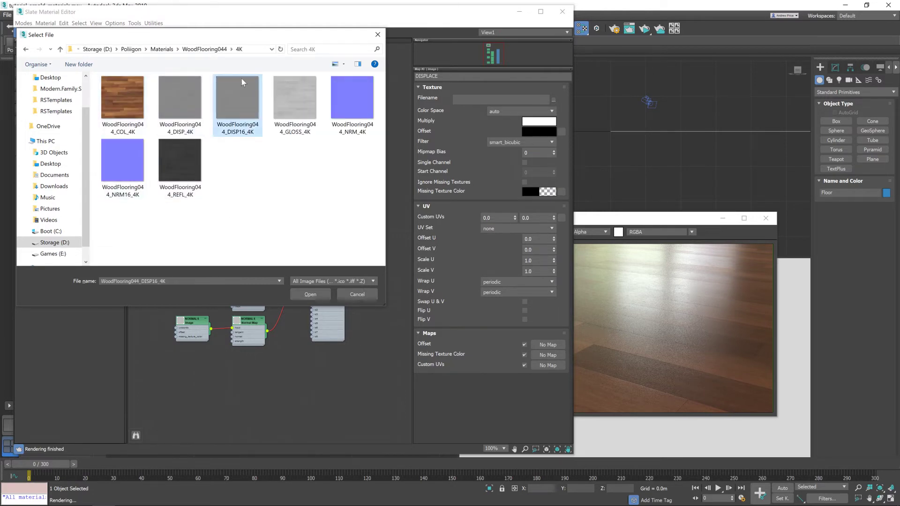
pyautogui.click(308, 295)
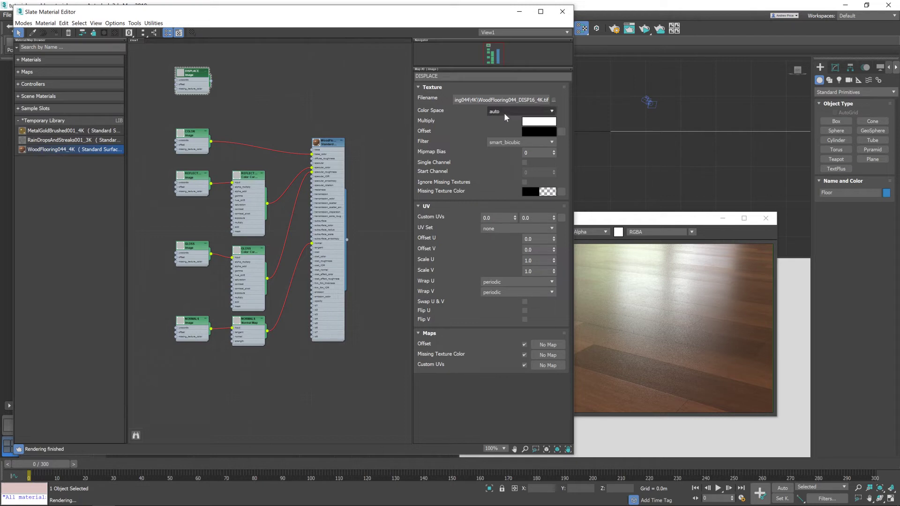
pyautogui.click(504, 112)
# - Set the DISPLACE texture to linear colour space, review the COLOR, REFLECT, GLOSS and NORMALS maps, then show the Floor's modifier stack
pyautogui.click(515, 125)
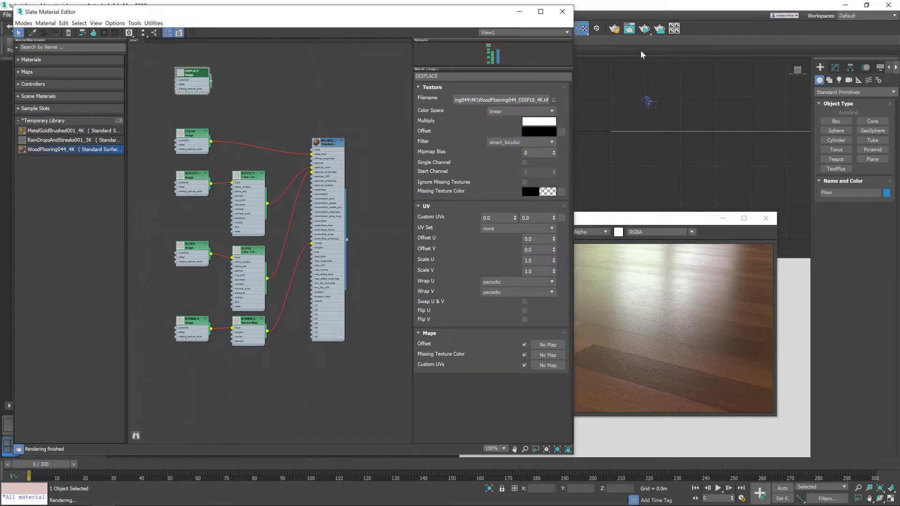
pyautogui.moveTo(342, 152); pyautogui.dragTo(351, 146)
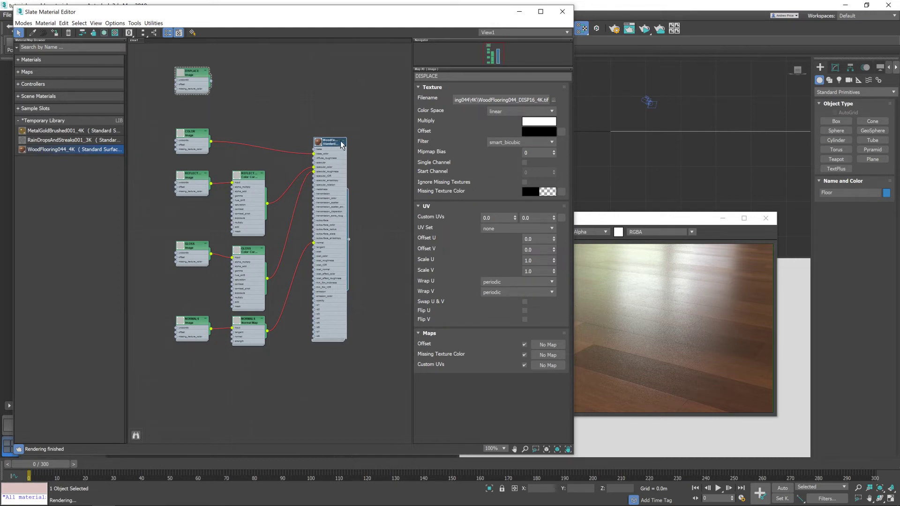
pyautogui.doubleClick(186, 144)
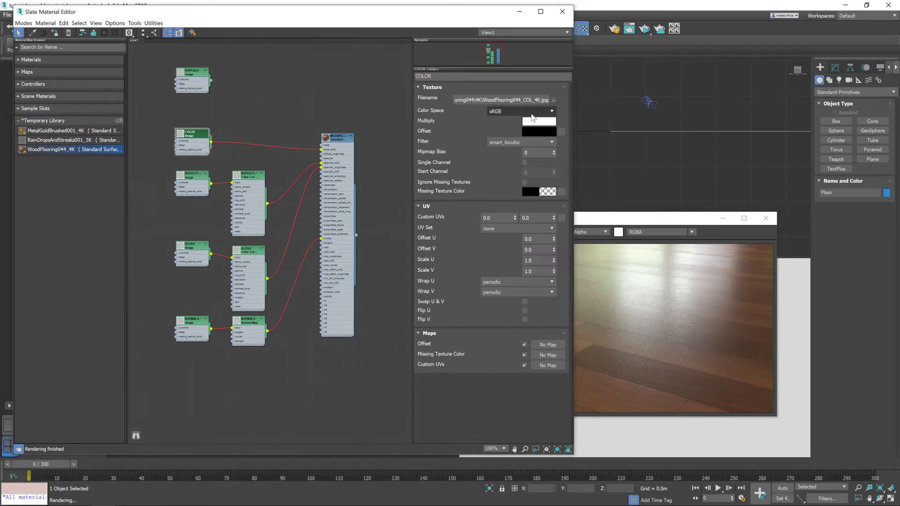
pyautogui.doubleClick(189, 179)
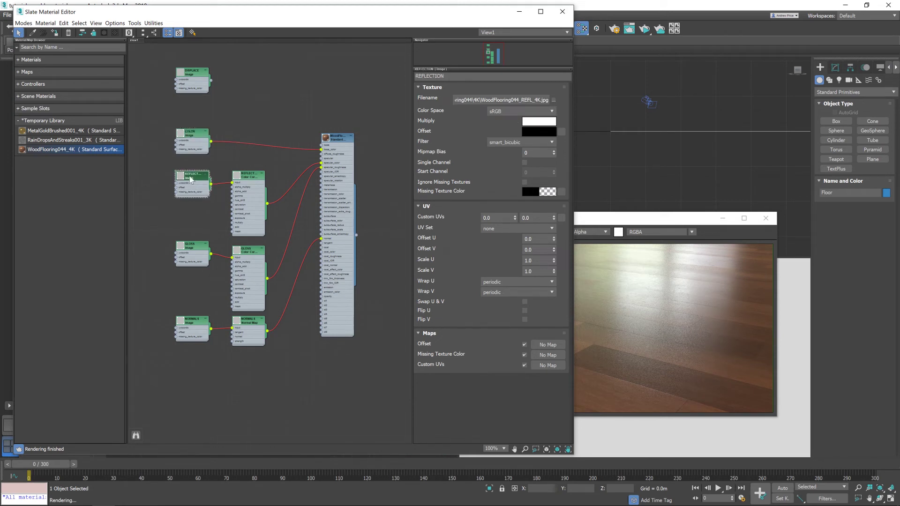
pyautogui.doubleClick(195, 249)
pyautogui.doubleClick(195, 328)
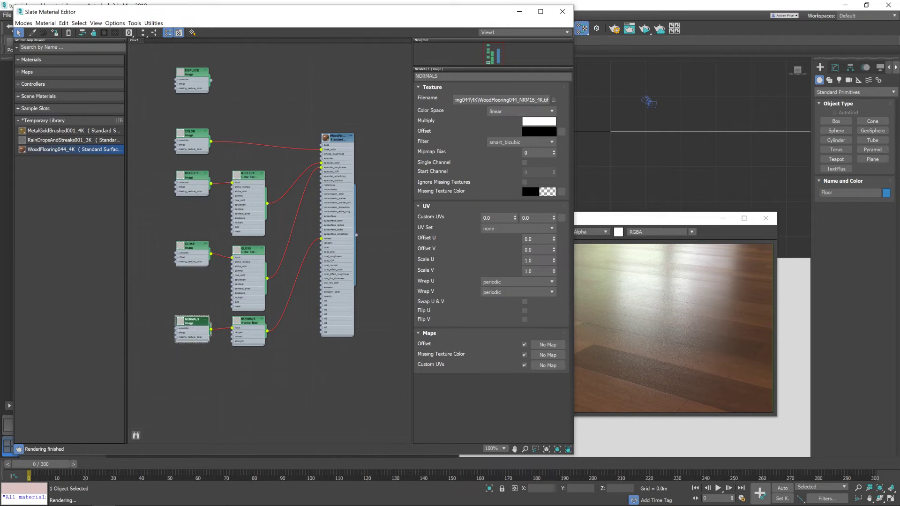
pyautogui.doubleClick(191, 73)
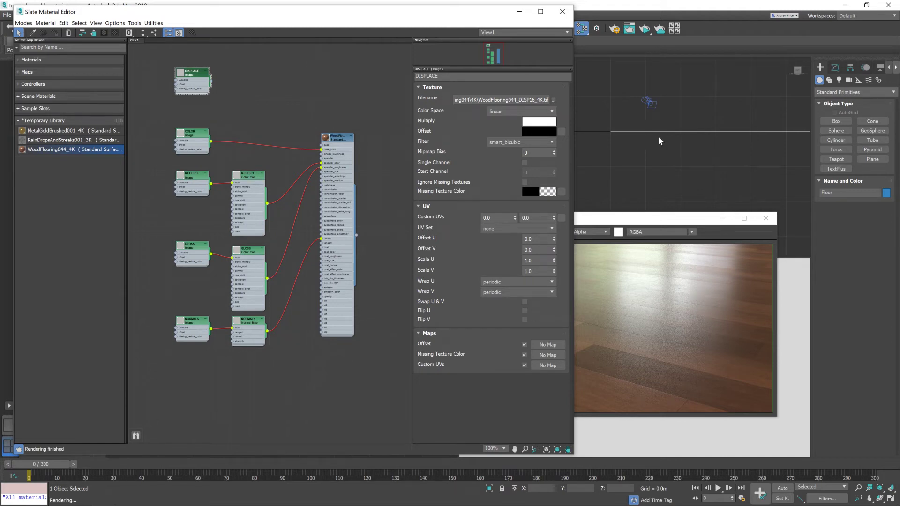
pyautogui.click(836, 65)
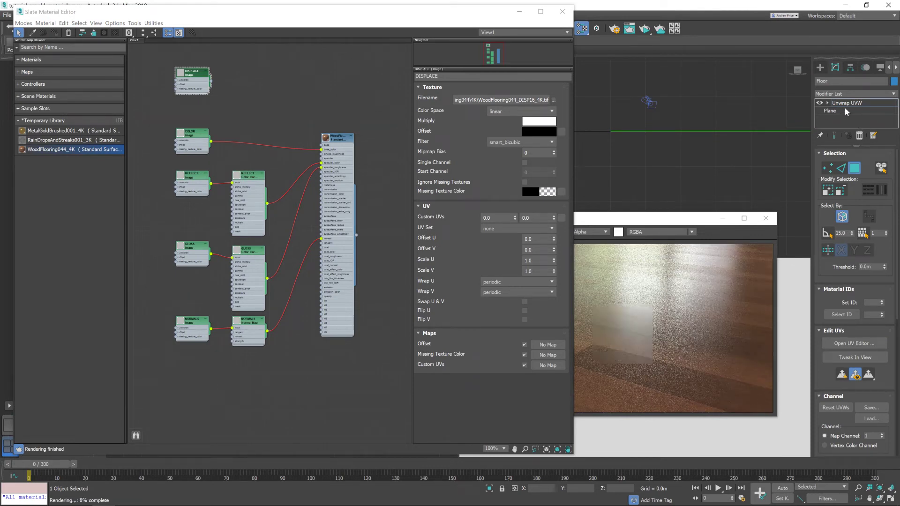
# - Add an Arnold Properties modifier to the Floor with Displacement, Subdivision and Use Map enabled
pyautogui.click(894, 94)
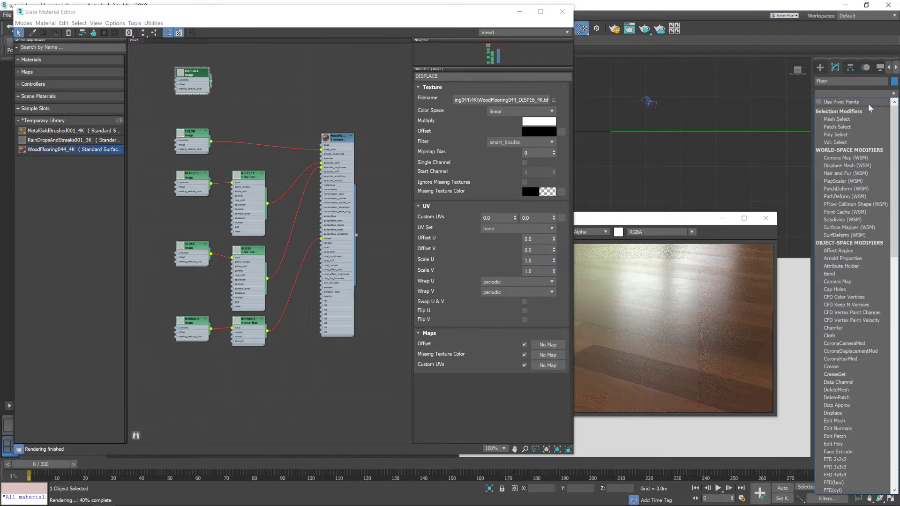
pyautogui.click(855, 258)
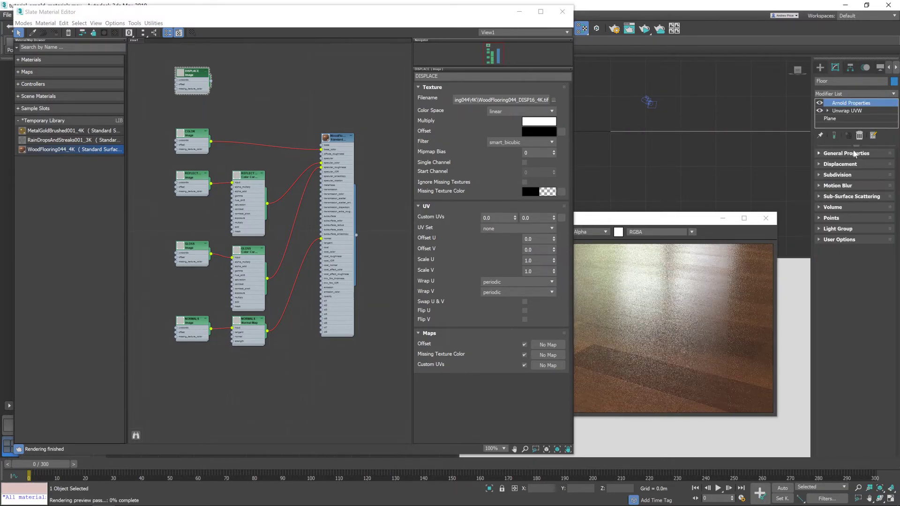
pyautogui.click(819, 165)
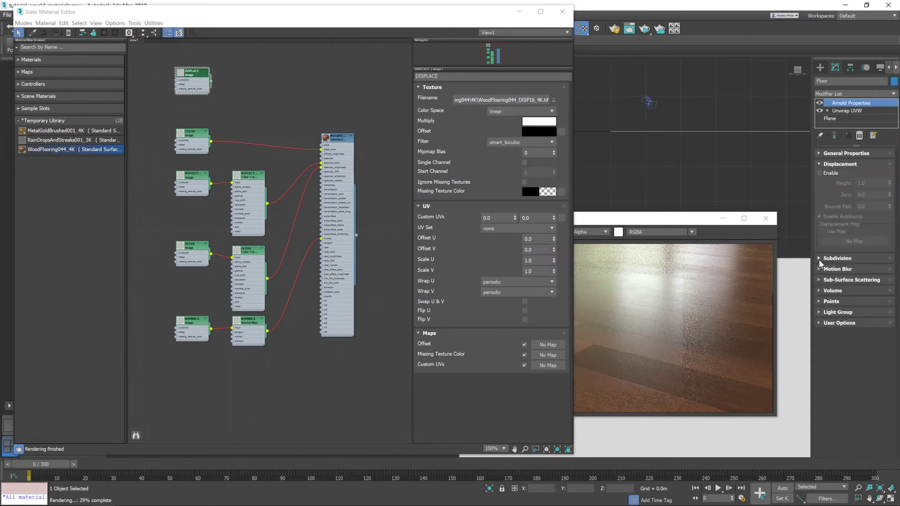
pyautogui.click(820, 259)
pyautogui.click(820, 172)
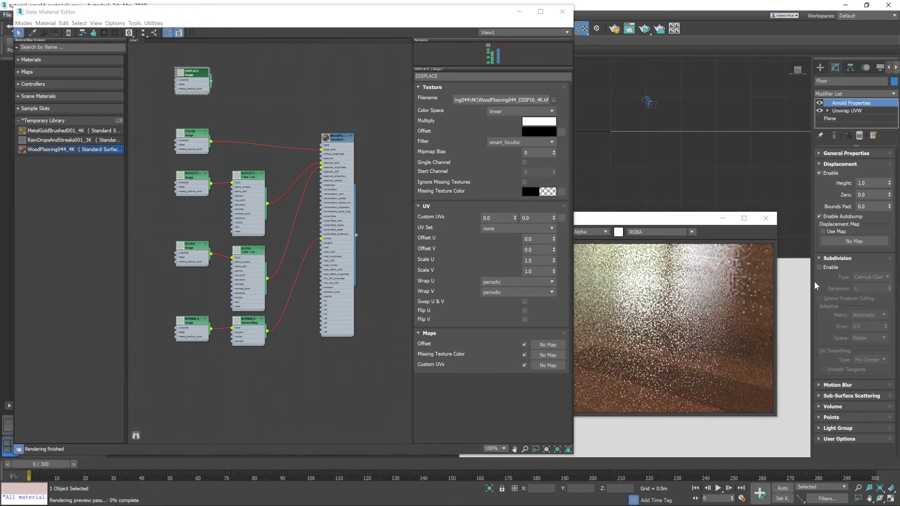
pyautogui.click(820, 267)
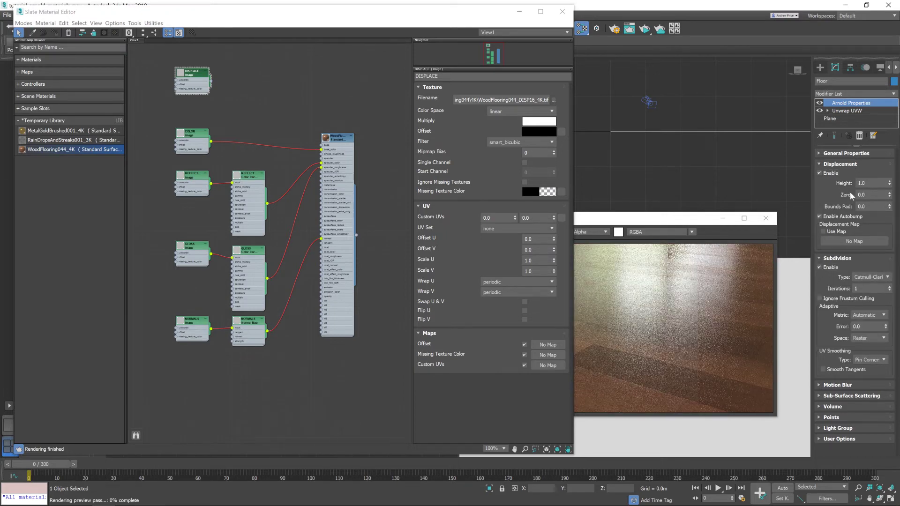
pyautogui.click(823, 231)
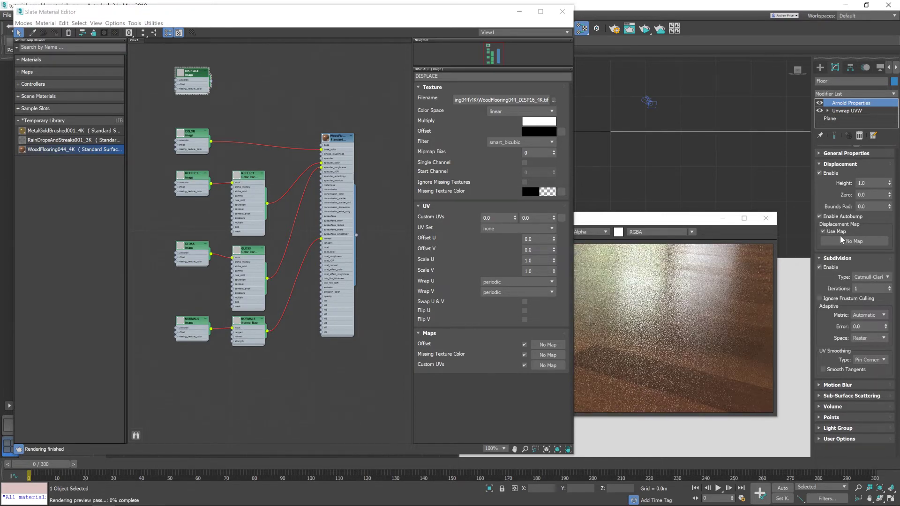
# - Link the DISPLACE image as an instance into the Floor's Displacement Map slot
pyautogui.moveTo(198, 75); pyautogui.dragTo(195, 79)
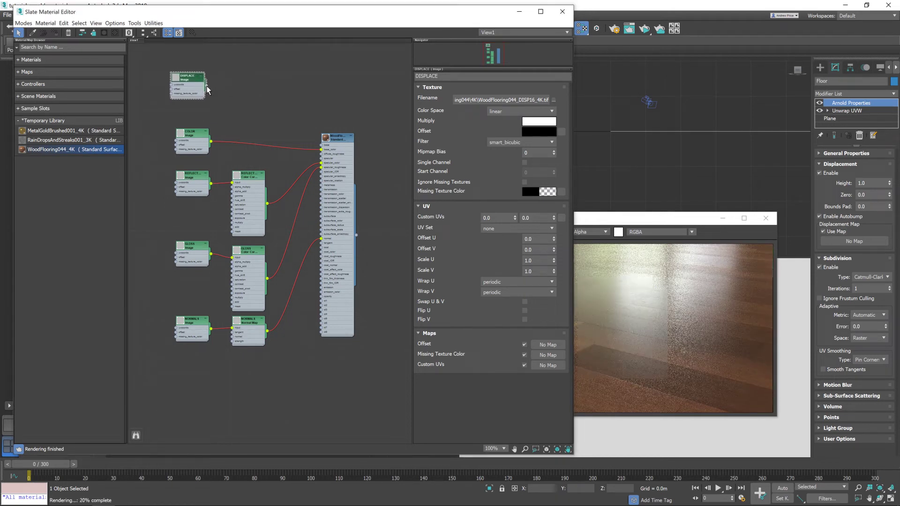
pyautogui.moveTo(207, 85); pyautogui.dragTo(547, 161)
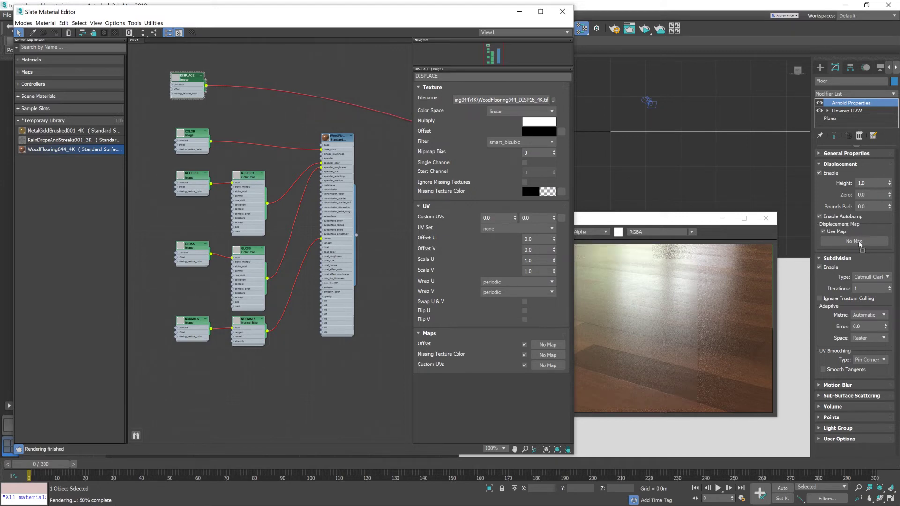
pyautogui.moveTo(859, 245); pyautogui.dragTo(861, 242)
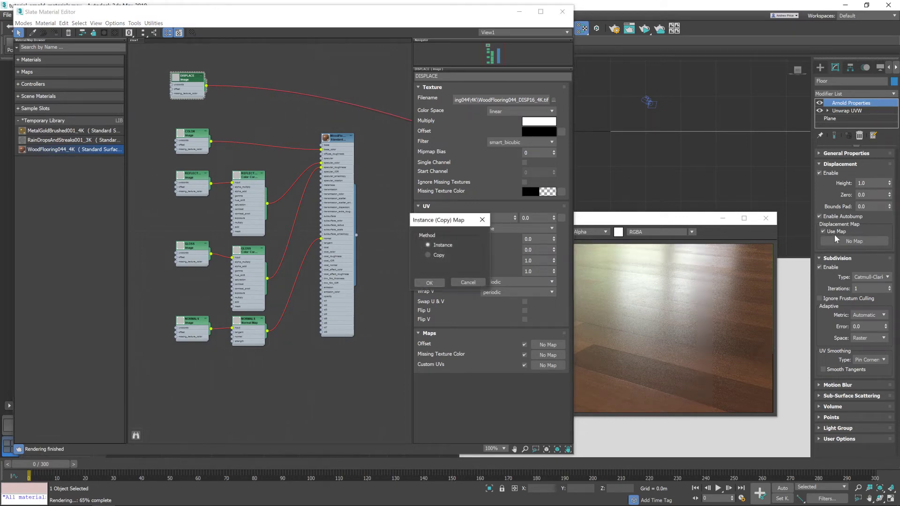
pyautogui.click(431, 282)
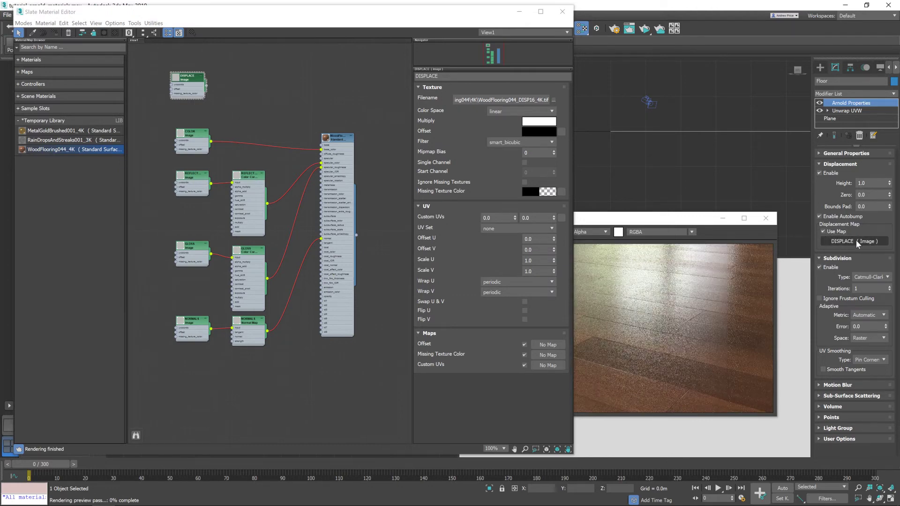
# - Set the Floor's subdivision iterations to 4
pyautogui.click(675, 218)
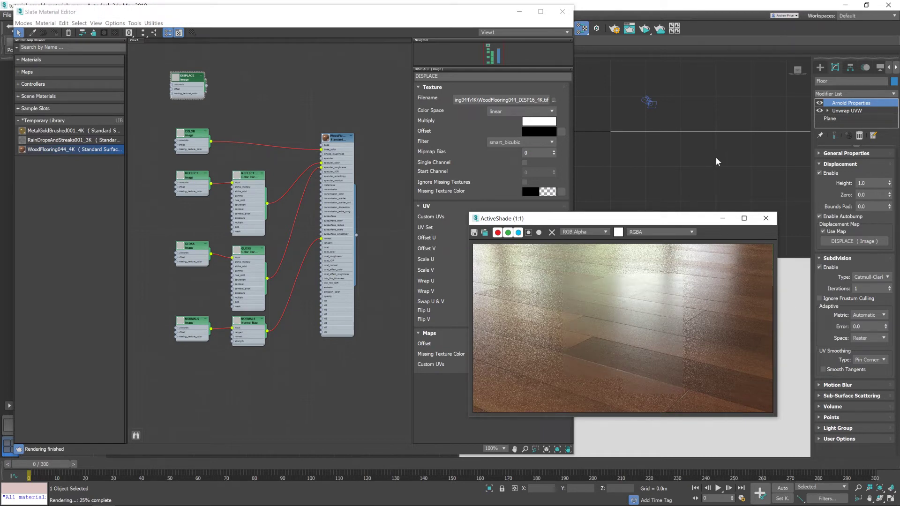
pyautogui.click(865, 288)
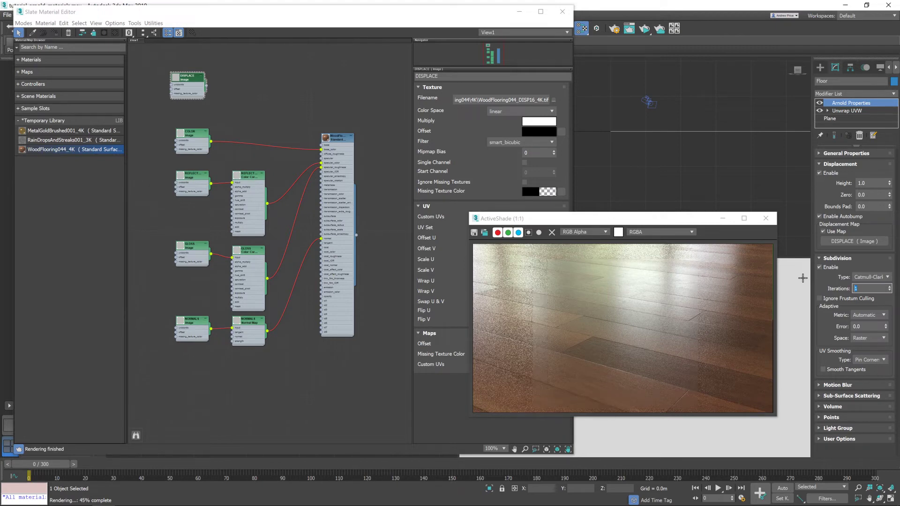
pyautogui.write('4')
pyautogui.press('Return')
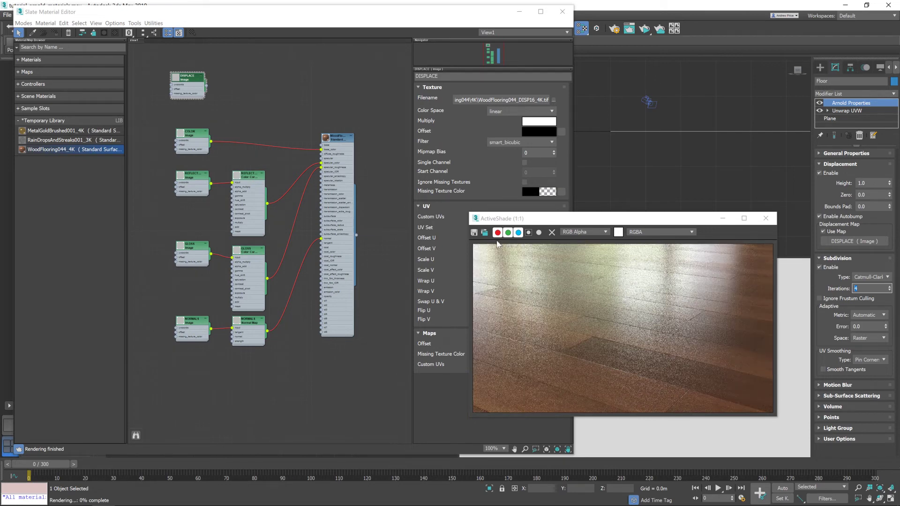
pyautogui.moveTo(539, 223); pyautogui.dragTo(650, 37)
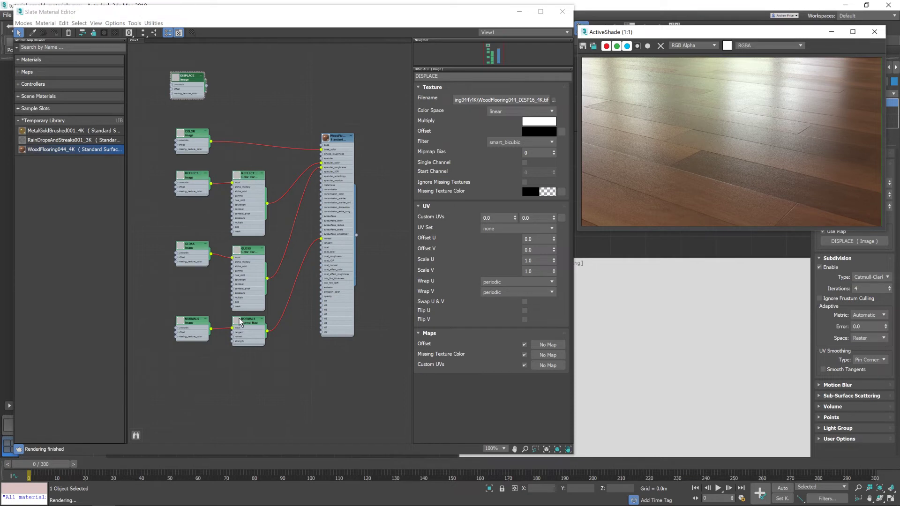
pyautogui.moveTo(698, 31); pyautogui.dragTo(543, 58)
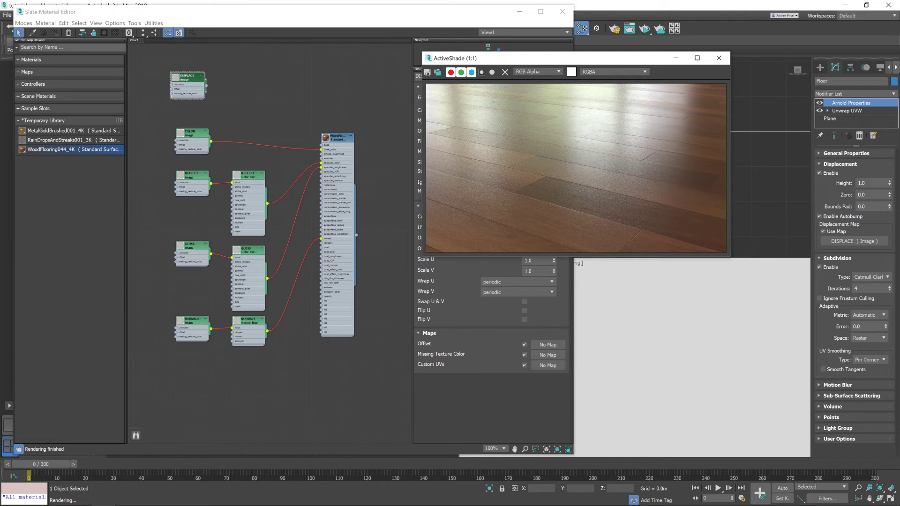
pyautogui.doubleClick(865, 182)
pyautogui.write('5')
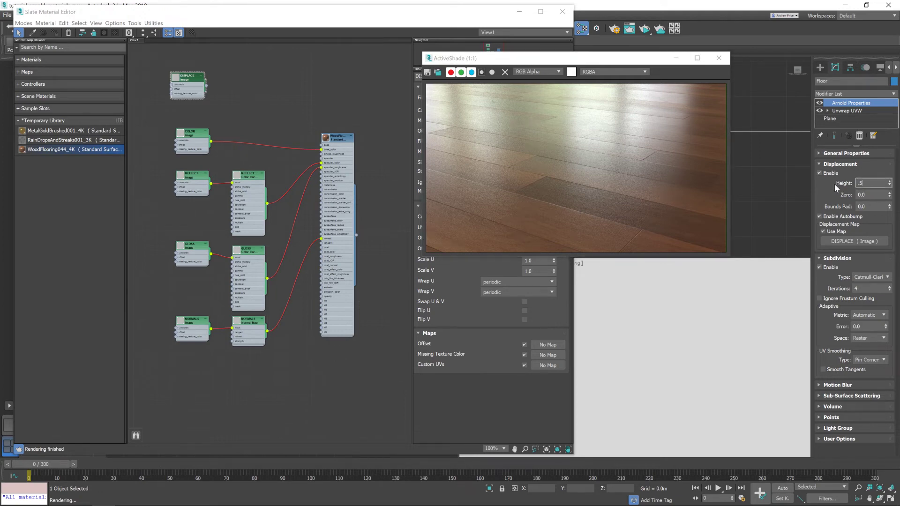
pyautogui.press('Return')
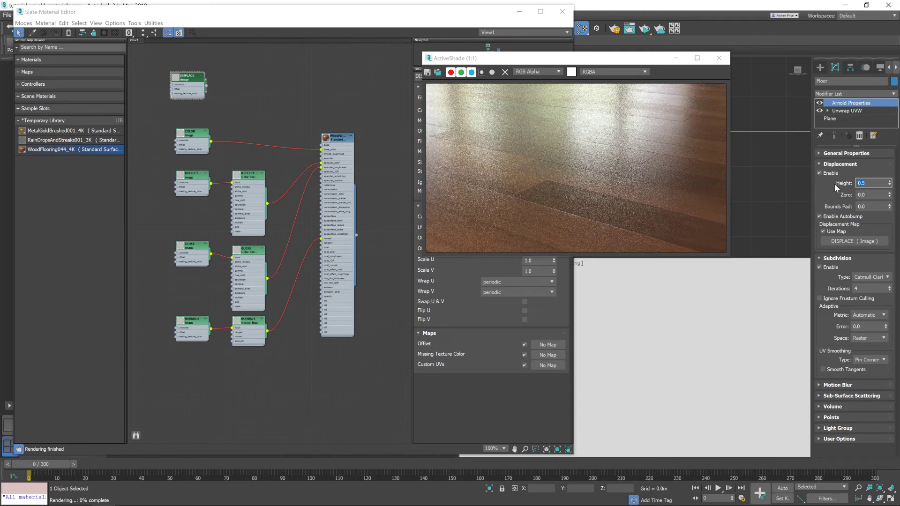
pyautogui.write('1')
pyautogui.press('Return')
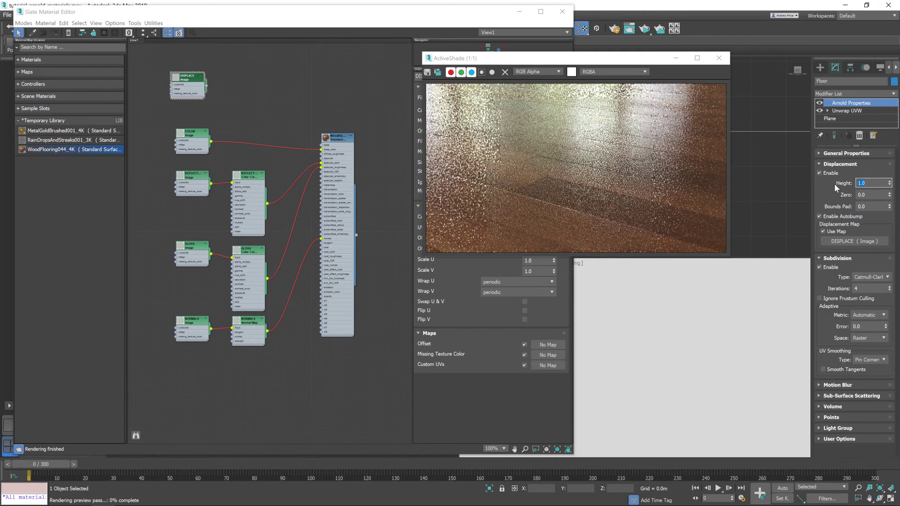
pyautogui.moveTo(580, 61); pyautogui.dragTo(734, 38)
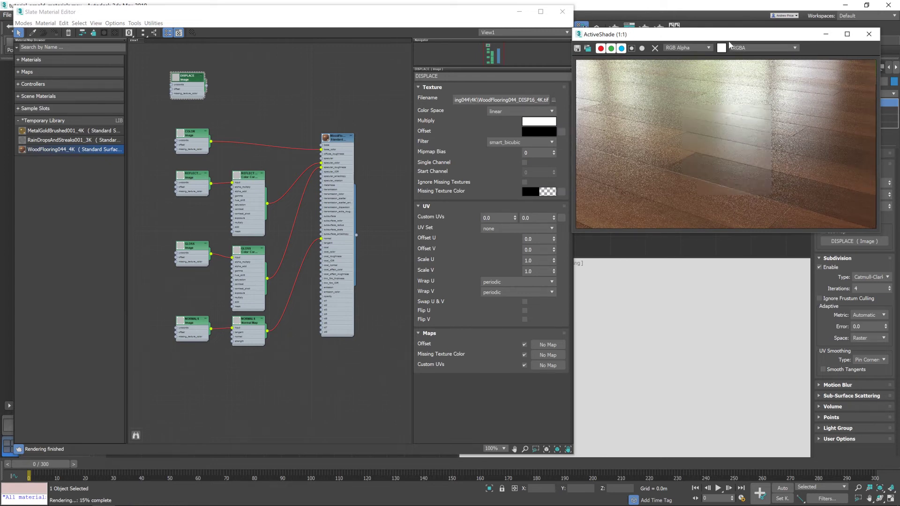
# - Bring up the GLOSS Color Correct node's settings in the material editor
pyautogui.click(339, 140)
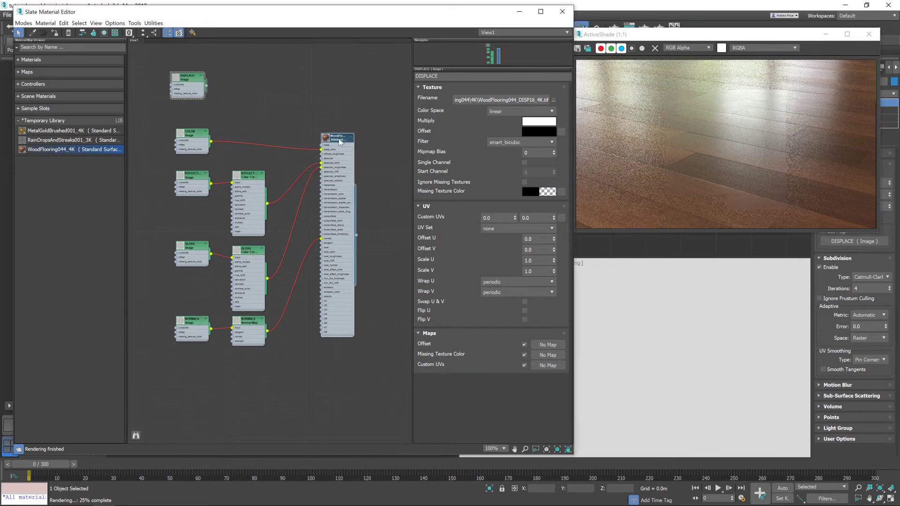
pyautogui.click(250, 254)
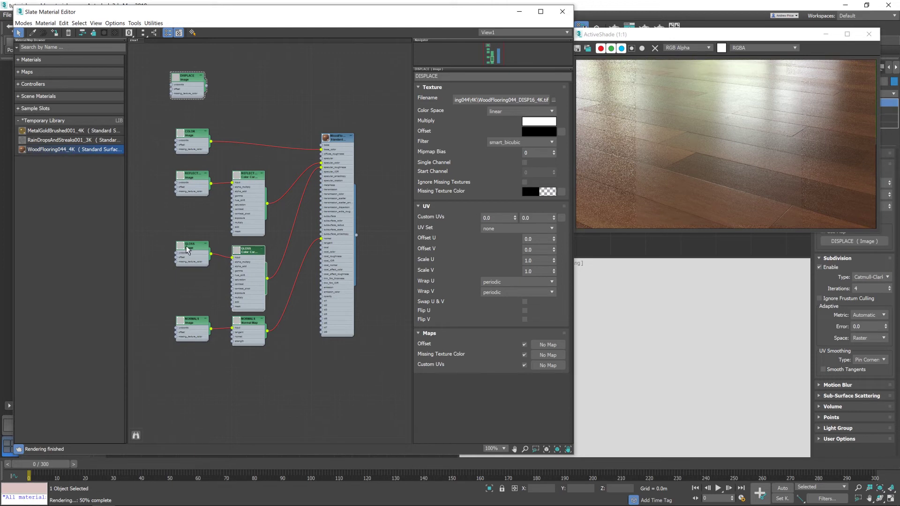
pyautogui.click(189, 250)
pyautogui.click(251, 253)
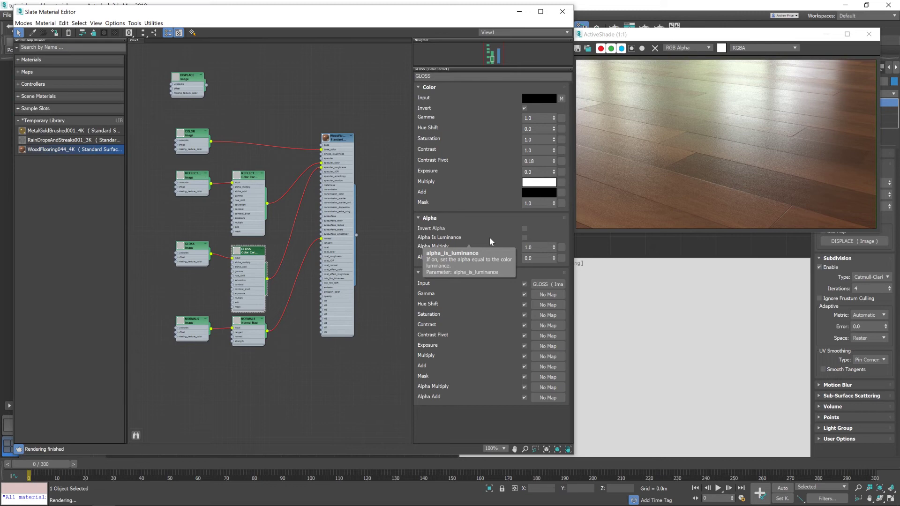
# - Try darker GLOSS Multiply colours, then cancel to keep it white
pyautogui.click(538, 184)
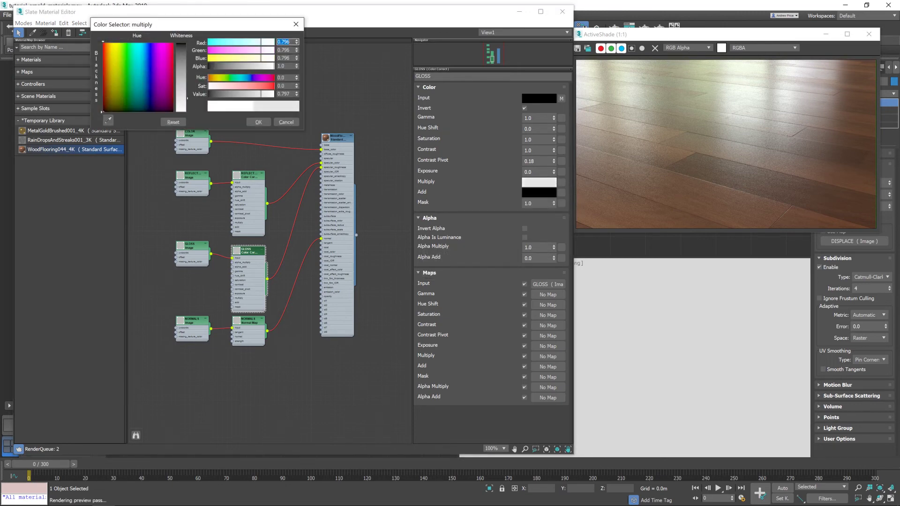
pyautogui.moveTo(274, 93); pyautogui.dragTo(252, 94)
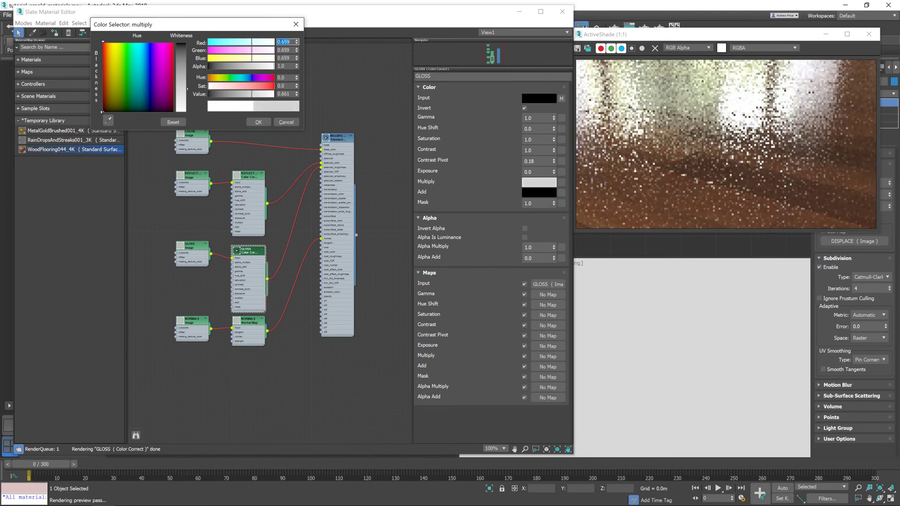
pyautogui.moveTo(252, 93); pyautogui.dragTo(246, 93)
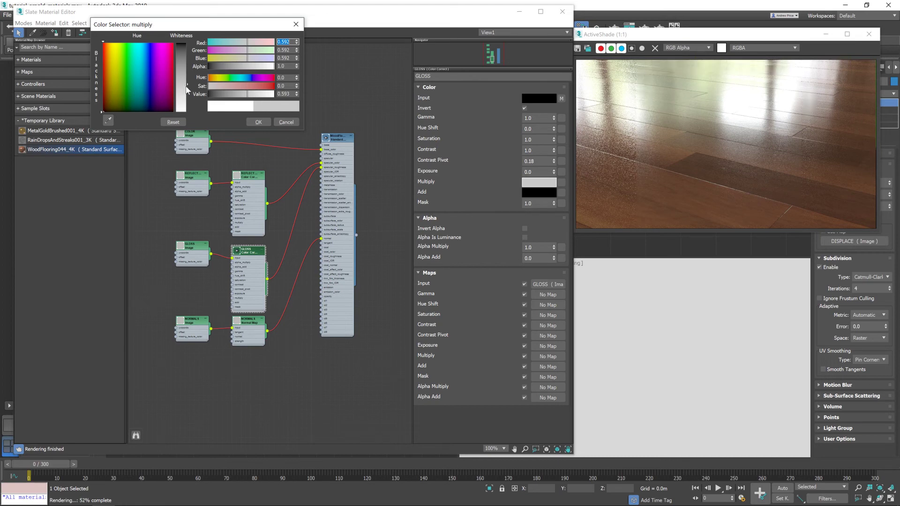
pyautogui.click(257, 121)
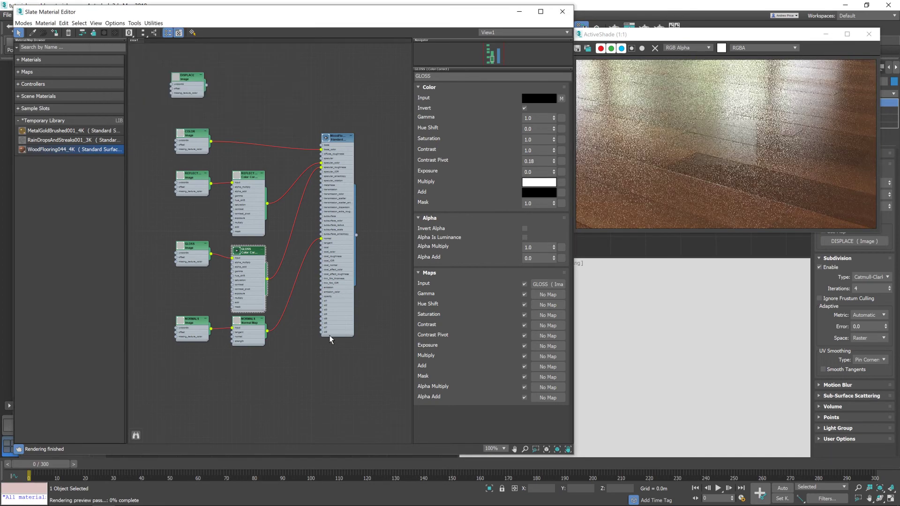
pyautogui.doubleClick(246, 322)
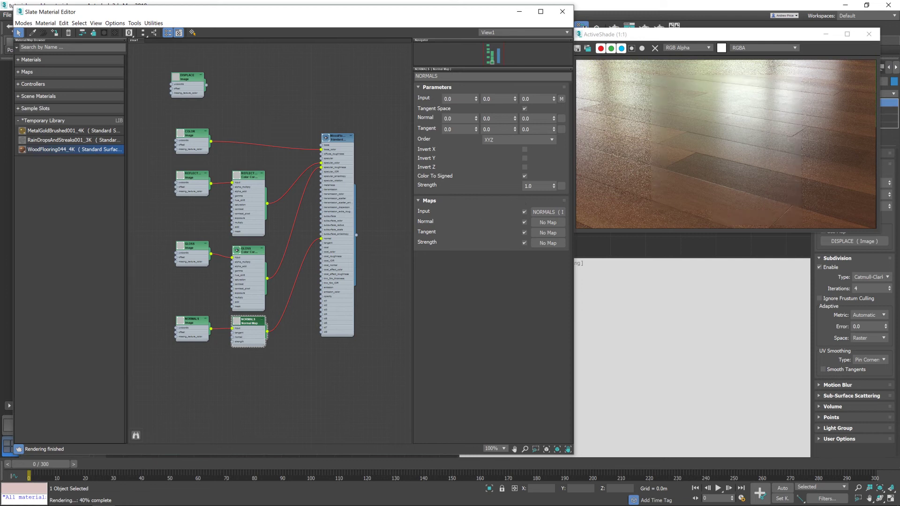
pyautogui.doubleClick(534, 186)
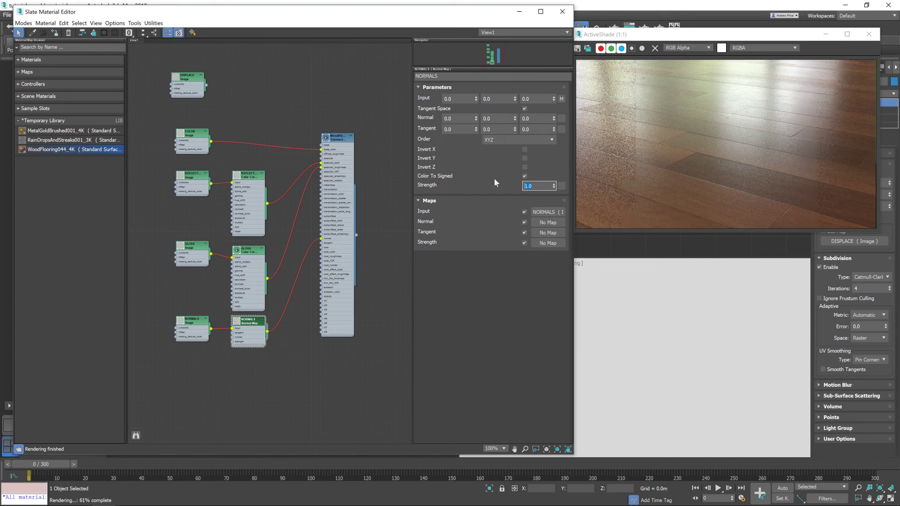
pyautogui.write('0')
pyautogui.press('Return')
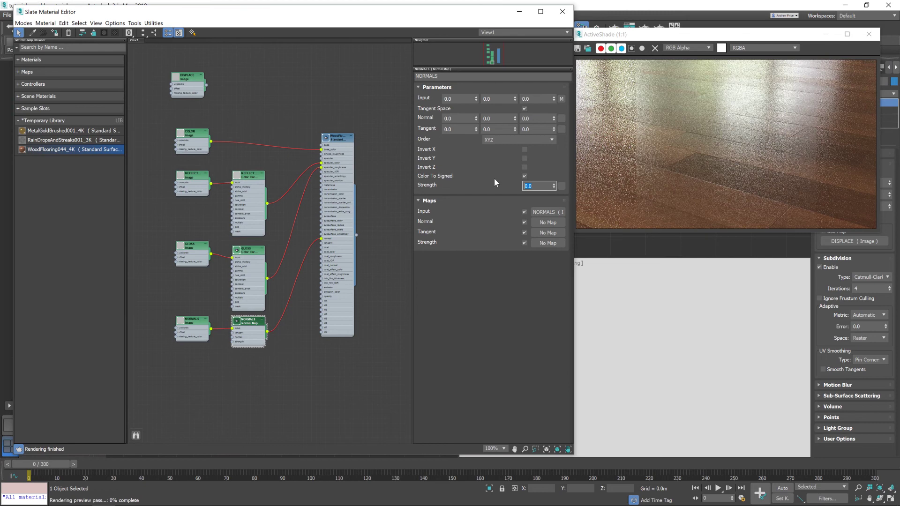
pyautogui.write('1')
pyautogui.press('Return')
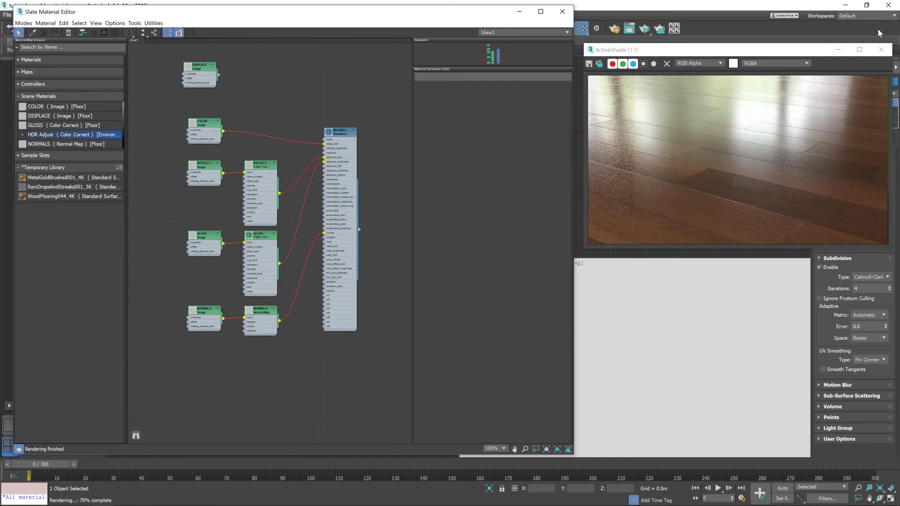
# - Close ActiveShade and start a production render, overwriting the existing output image
pyautogui.click(880, 50)
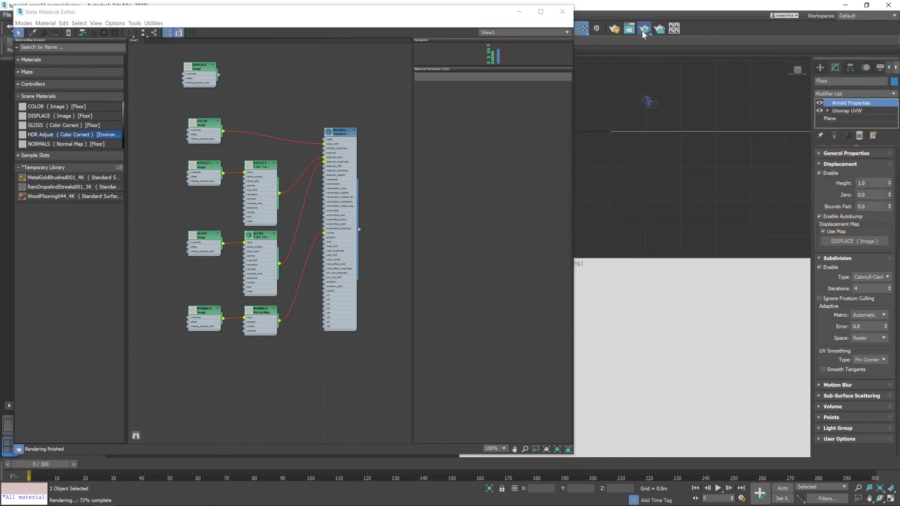
pyautogui.moveTo(643, 33); pyautogui.dragTo(646, 43)
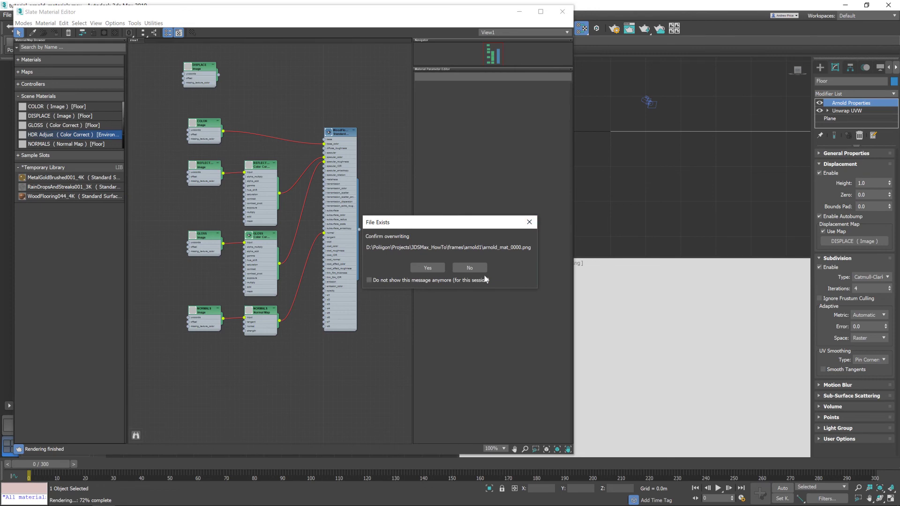
pyautogui.click(378, 279)
pyautogui.click(429, 268)
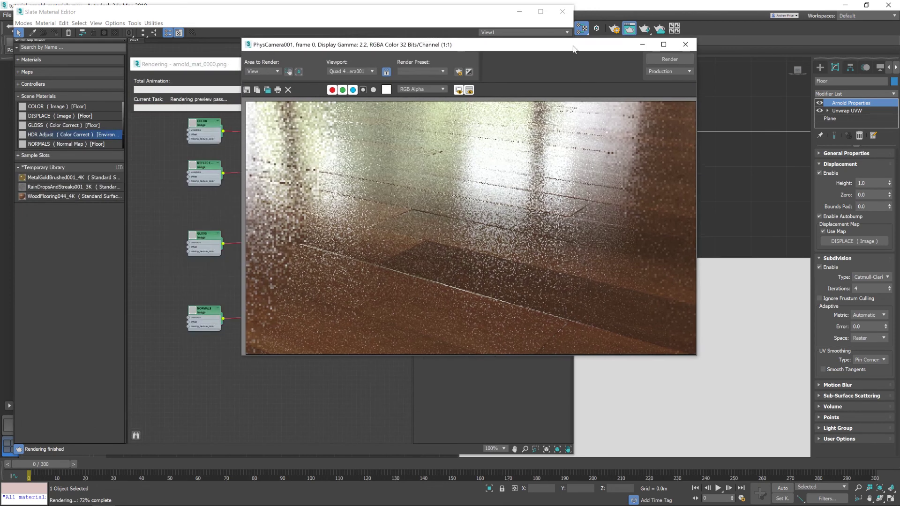
pyautogui.moveTo(573, 48); pyautogui.dragTo(512, 76)
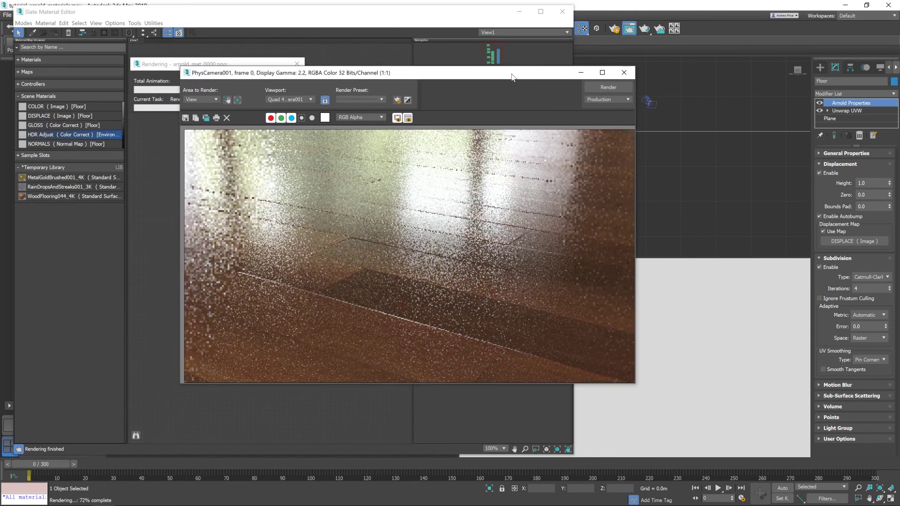